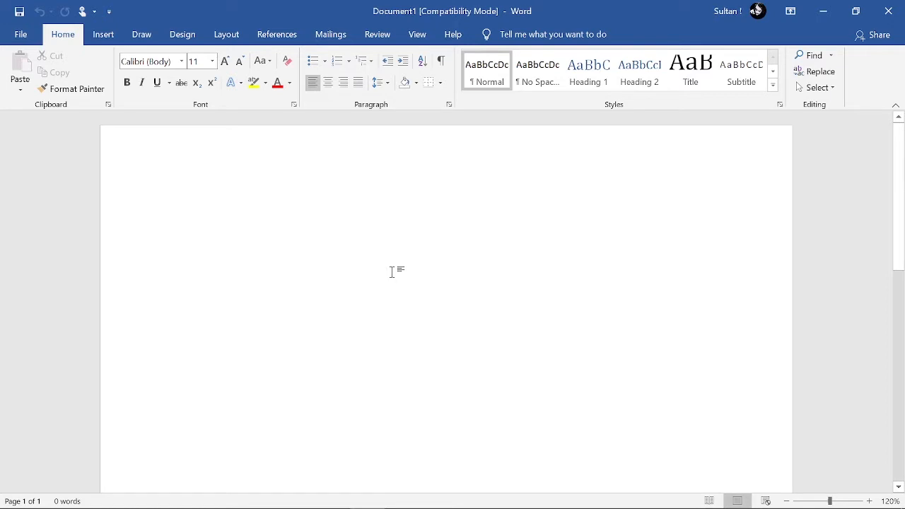
Insert the Insight 1 cover page from the additional Office.com cover page designs
click(111, 39)
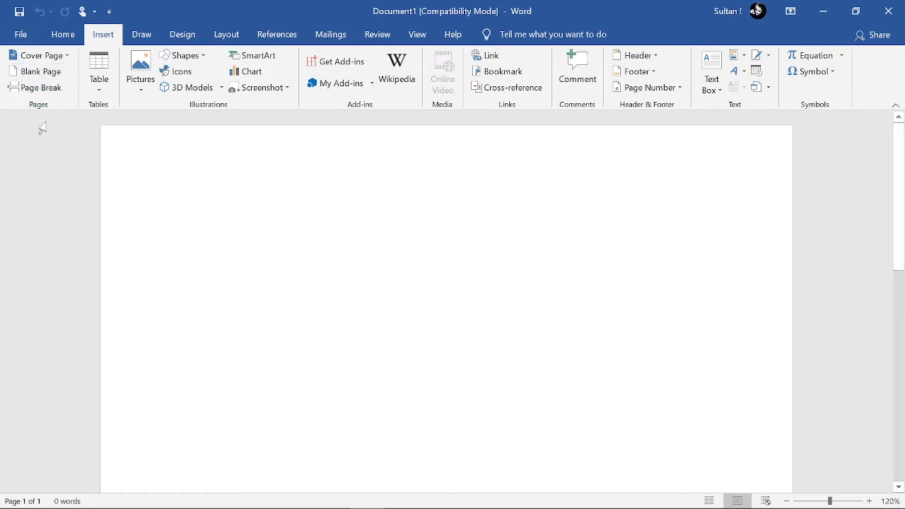
click(56, 55)
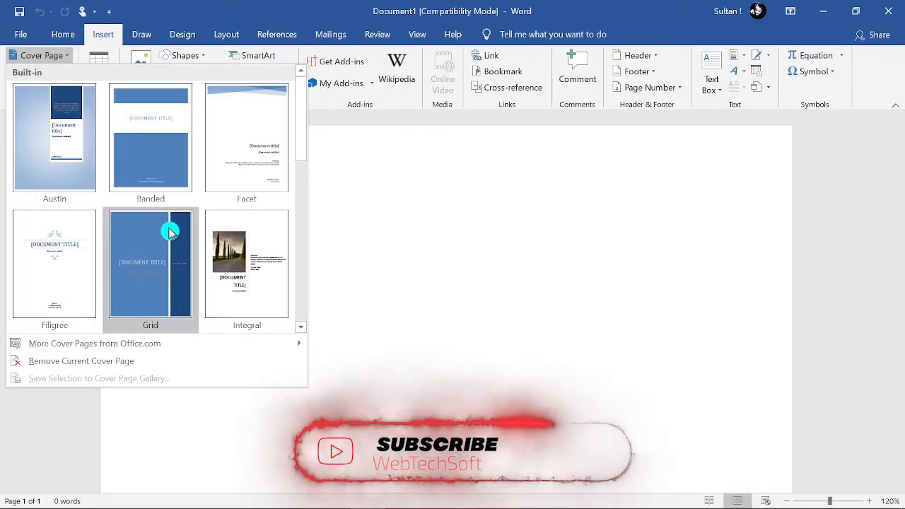
scroll(169, 232, down, 5)
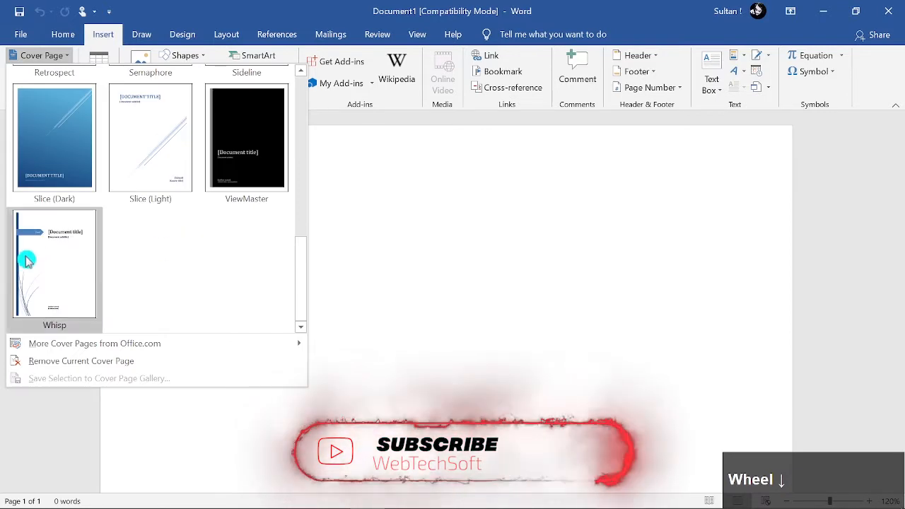
scroll(92, 290, up, 3)
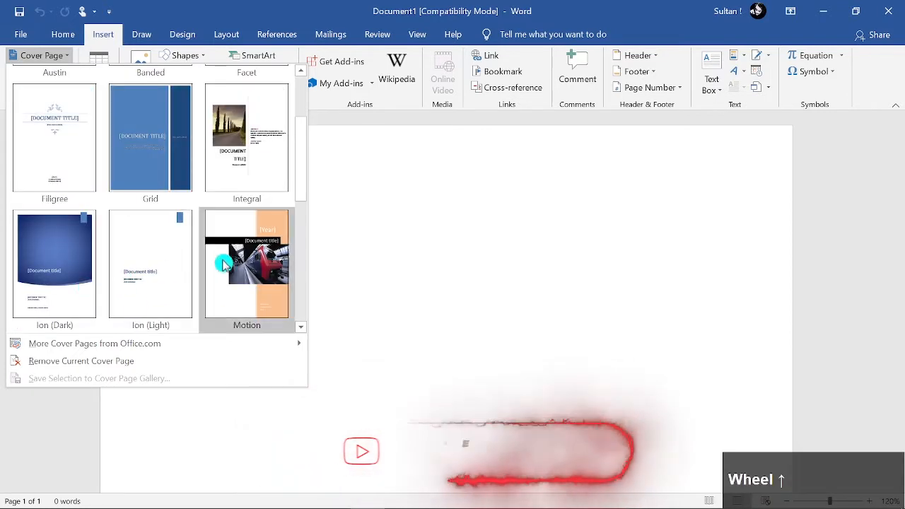
scroll(229, 256, up, 2)
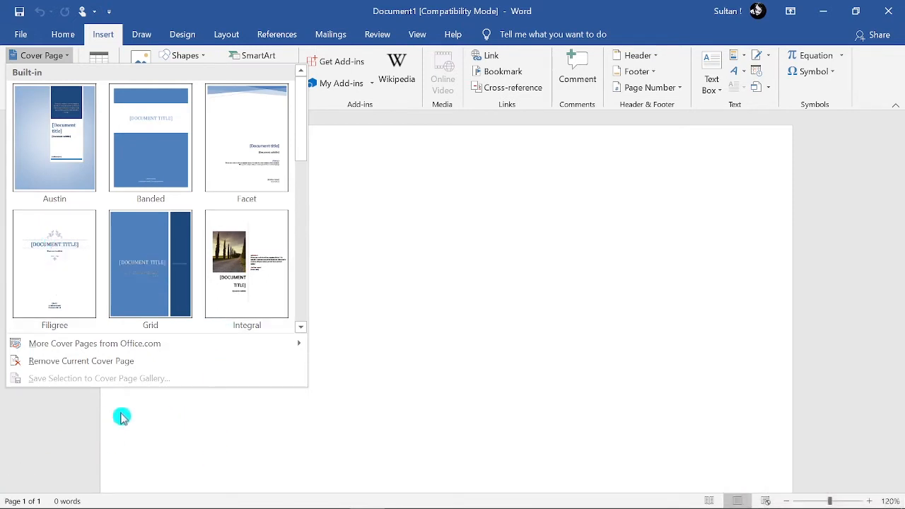
mouse_move(209, 343)
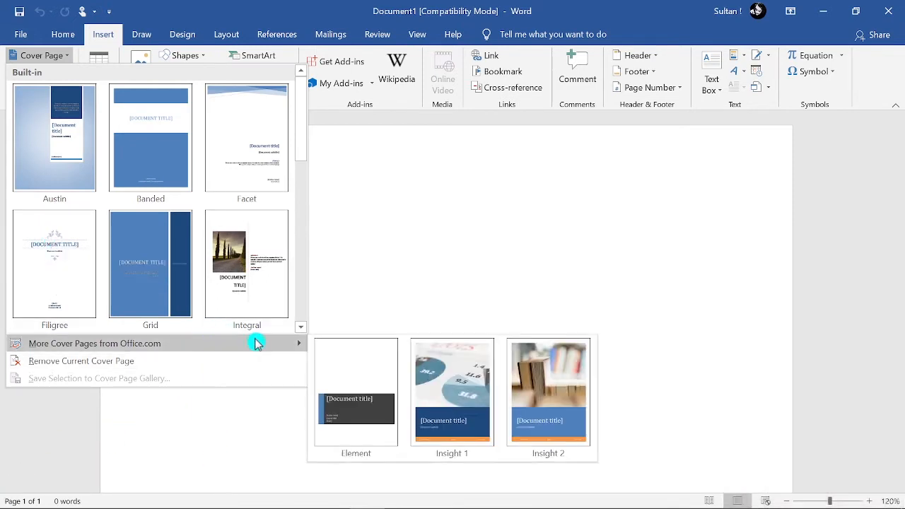
click(480, 398)
Examine the Insight 1 cover page's title, subtitle, author and course title placeholders
scroll(458, 404, down, 6)
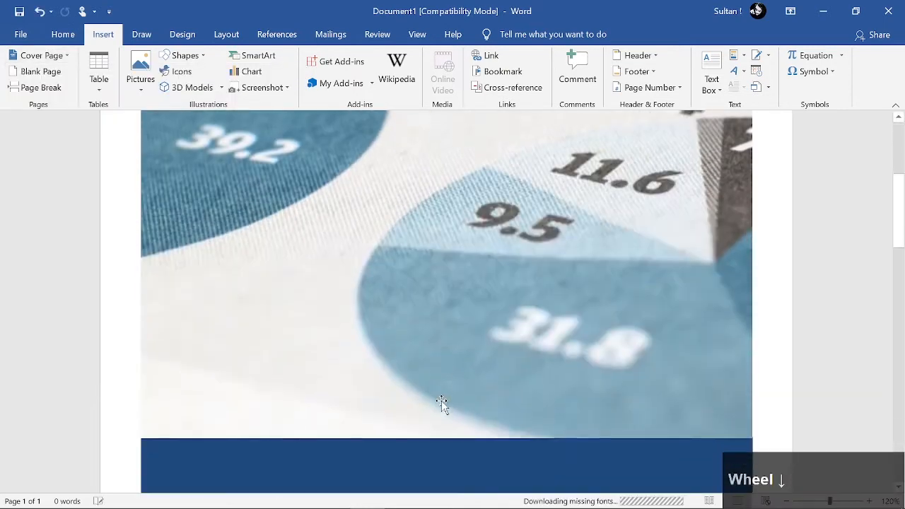
click(384, 428)
scroll(388, 414, down, 3)
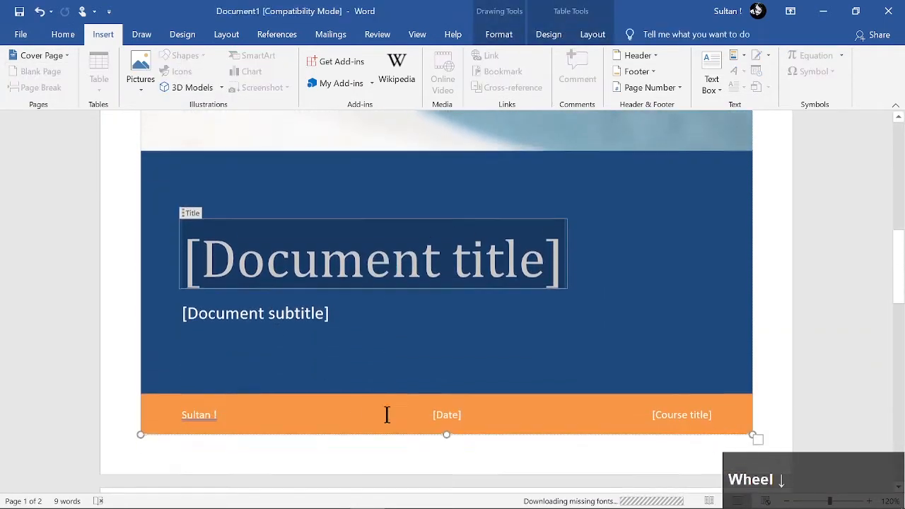
click(271, 312)
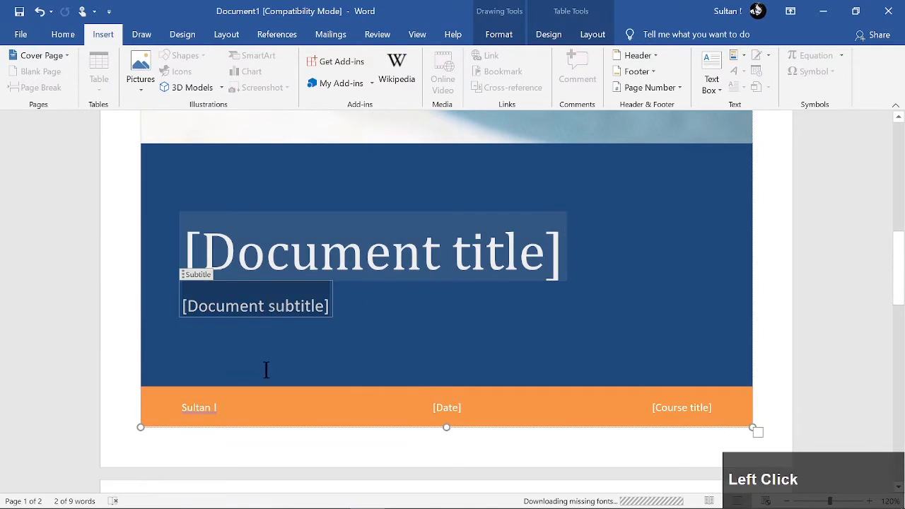
click(202, 416)
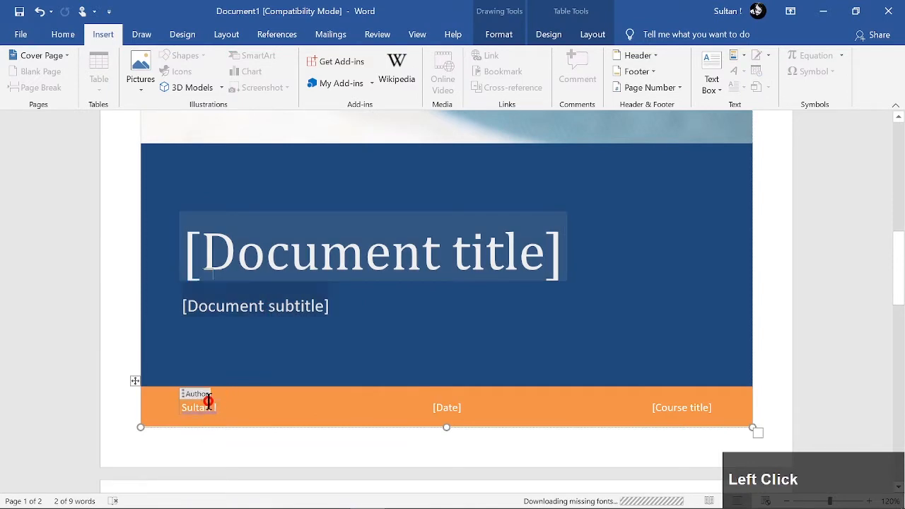
click(687, 407)
scroll(509, 369, up, 8)
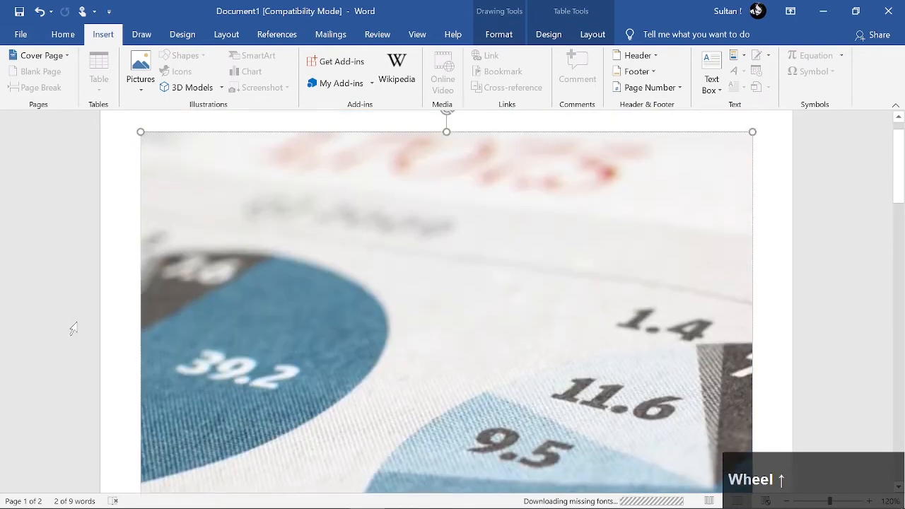
scroll(73, 329, up, 1)
Replace the cover page with the built-in Austin design and review its layout and the page that follows
click(39, 56)
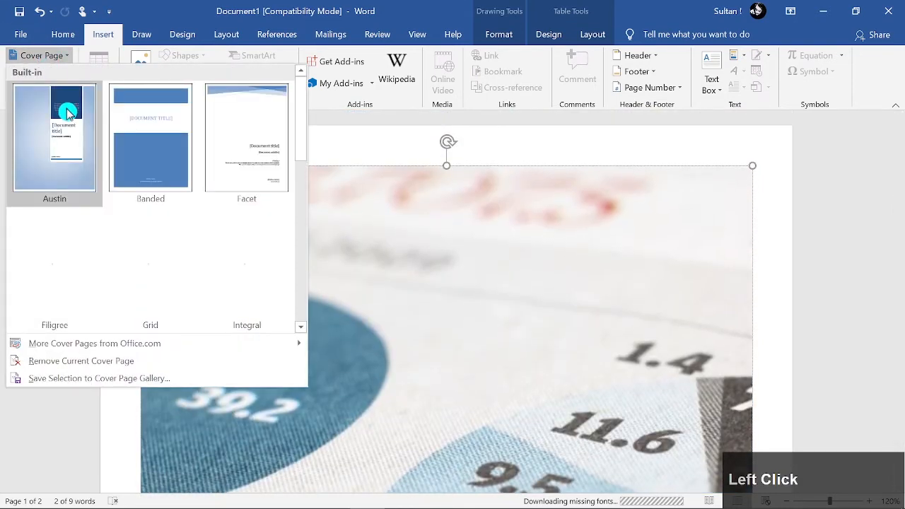
click(67, 113)
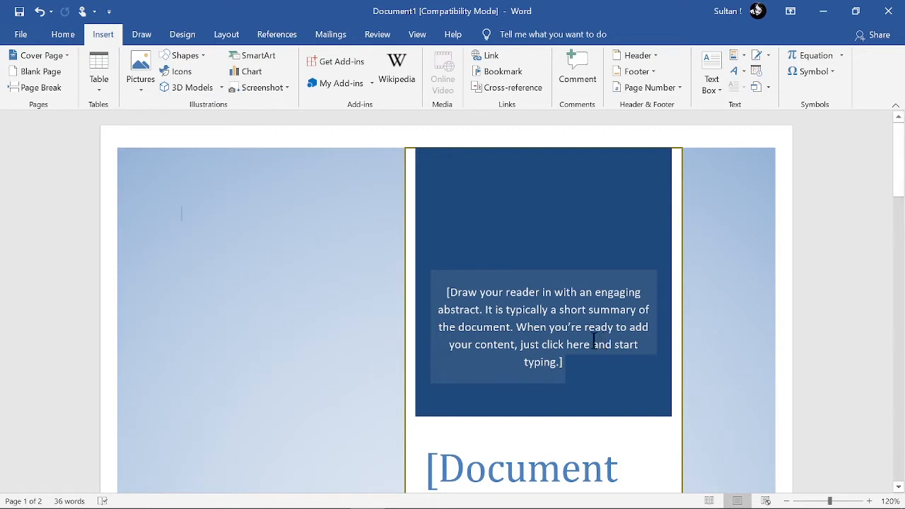
scroll(705, 265, down, 5)
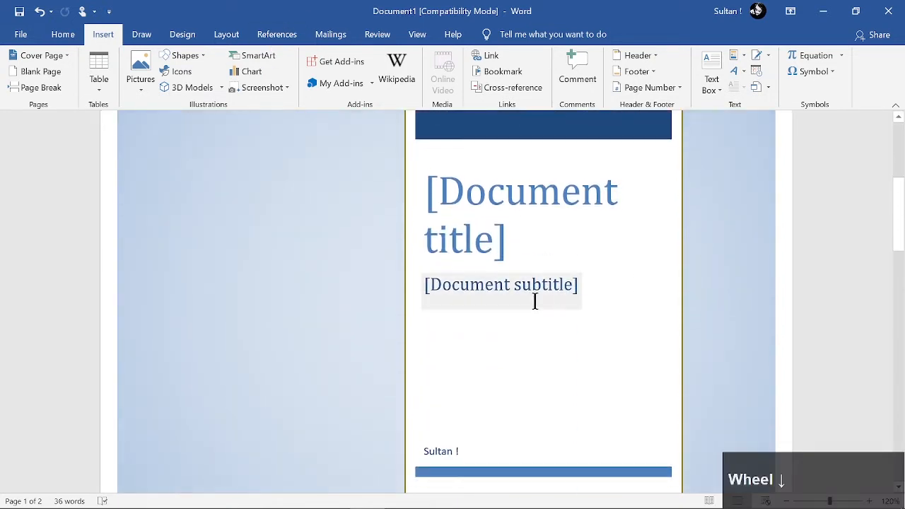
scroll(535, 302, down, 6)
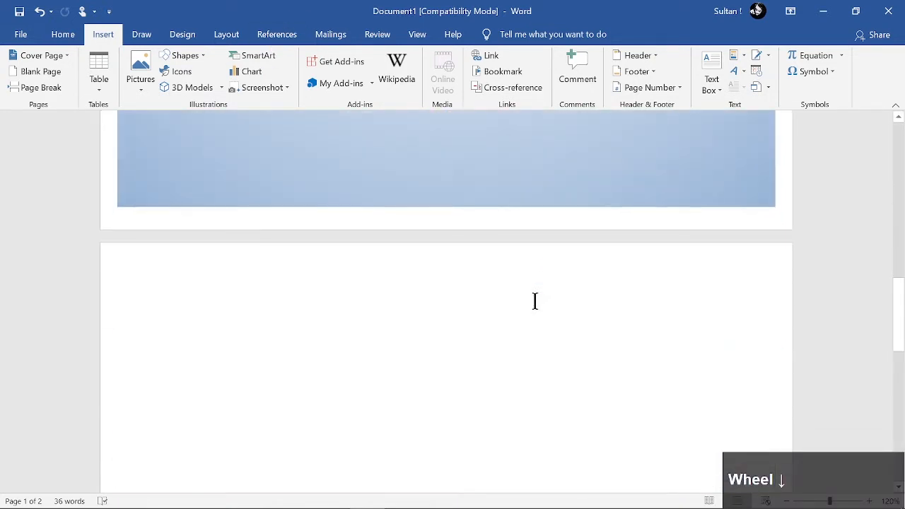
scroll(535, 301, down, 3)
scroll(535, 301, up, 3)
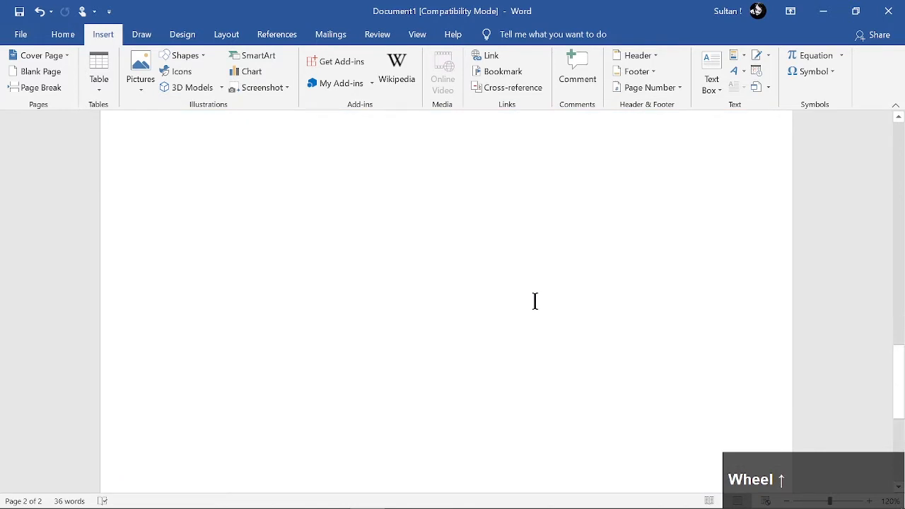
scroll(291, 258, up, 10)
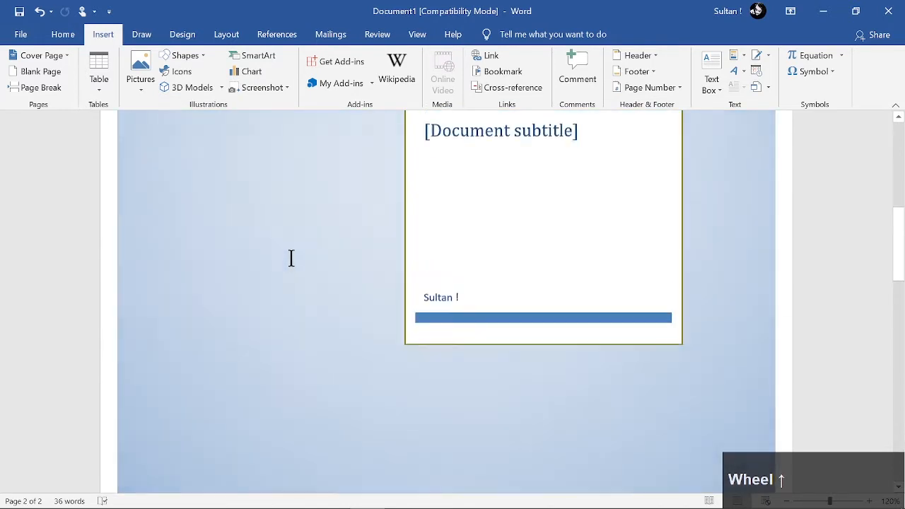
scroll(290, 258, up, 3)
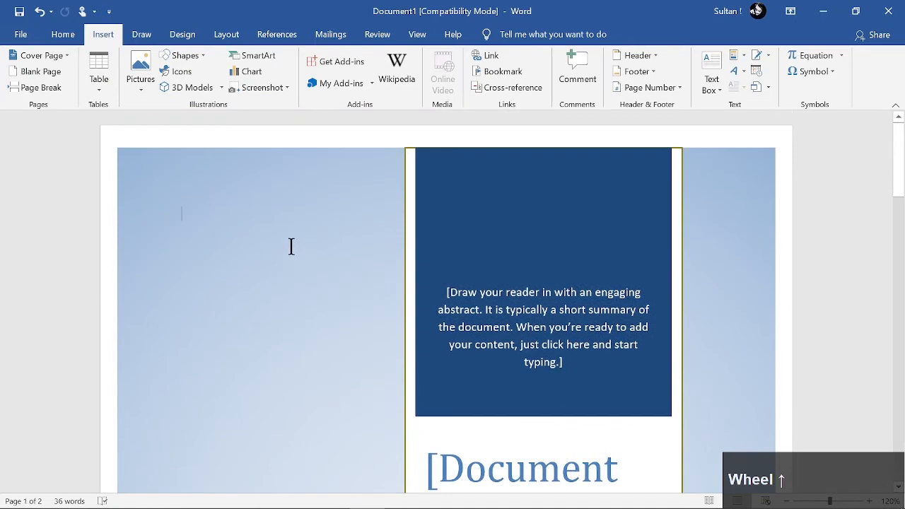
Switch the cover page to the built-in Filigree design and check its title, subtitle, date and company placeholders
click(57, 58)
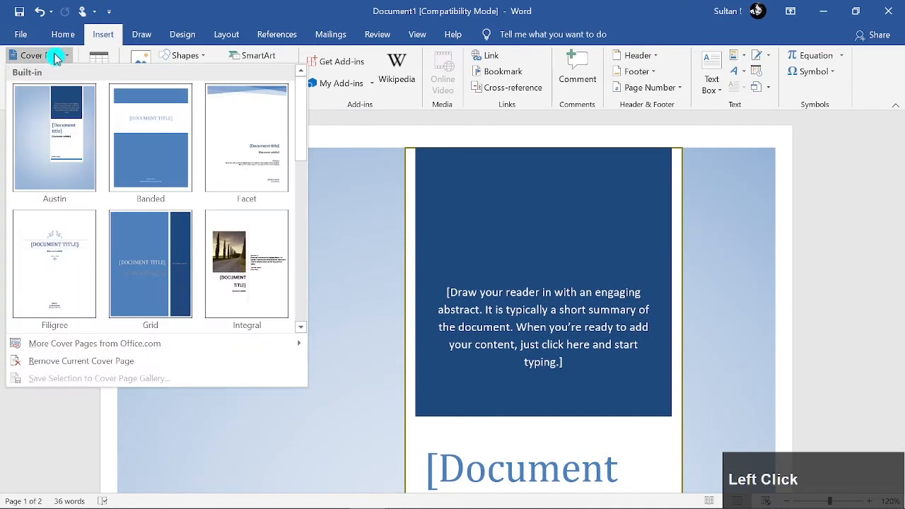
click(77, 257)
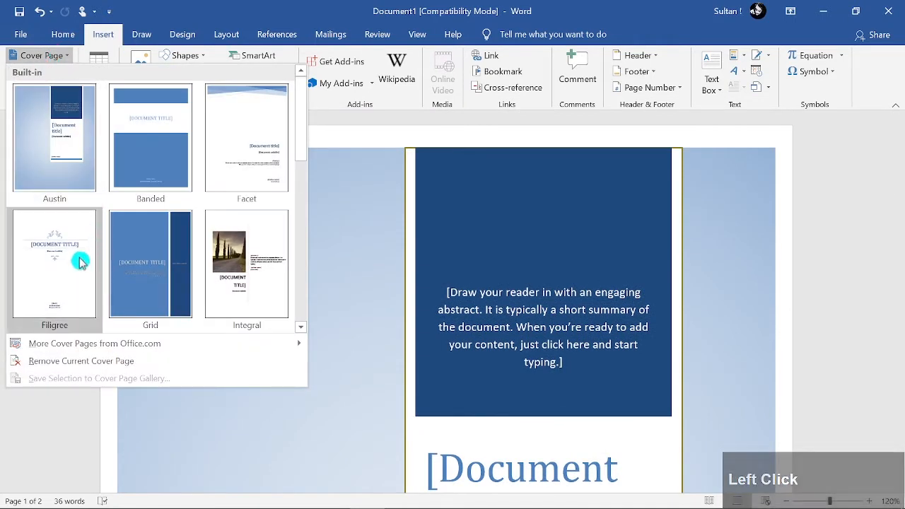
scroll(613, 453, down, 3)
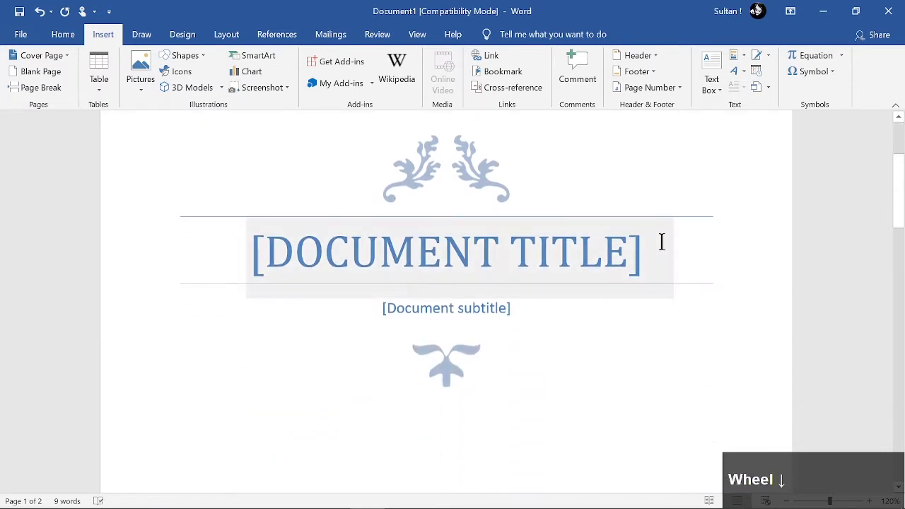
click(483, 252)
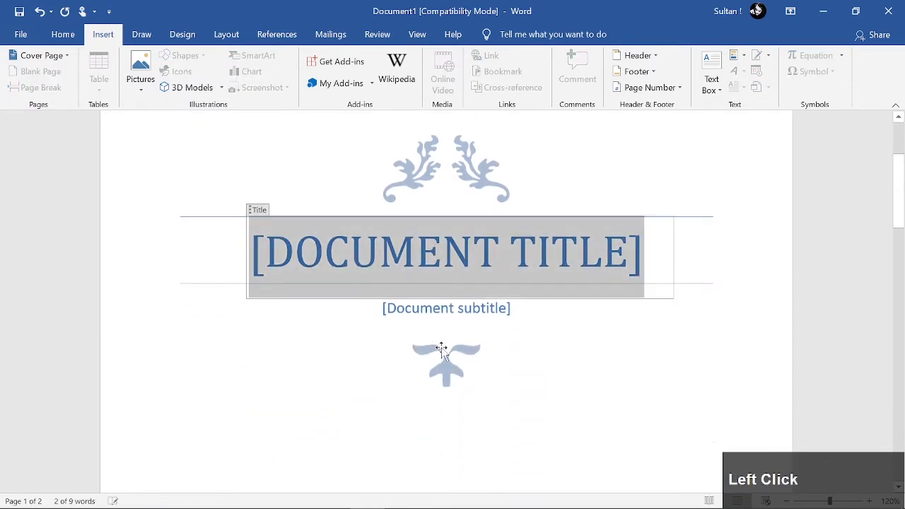
click(449, 311)
scroll(488, 311, down, 5)
scroll(499, 305, down, 6)
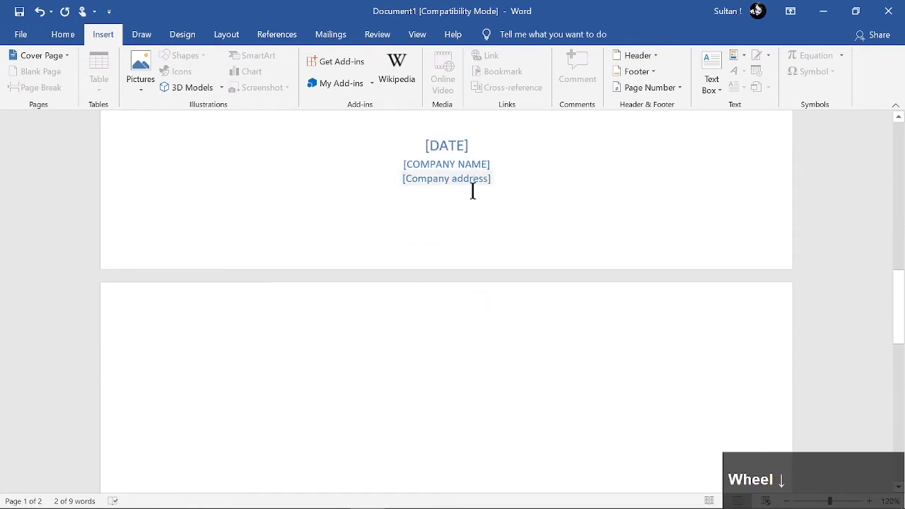
scroll(453, 212, up, 10)
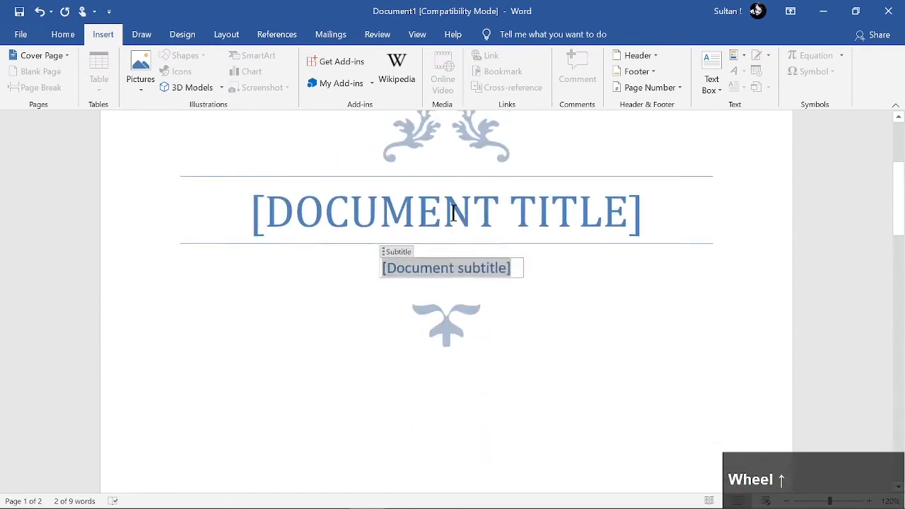
scroll(456, 198, up, 3)
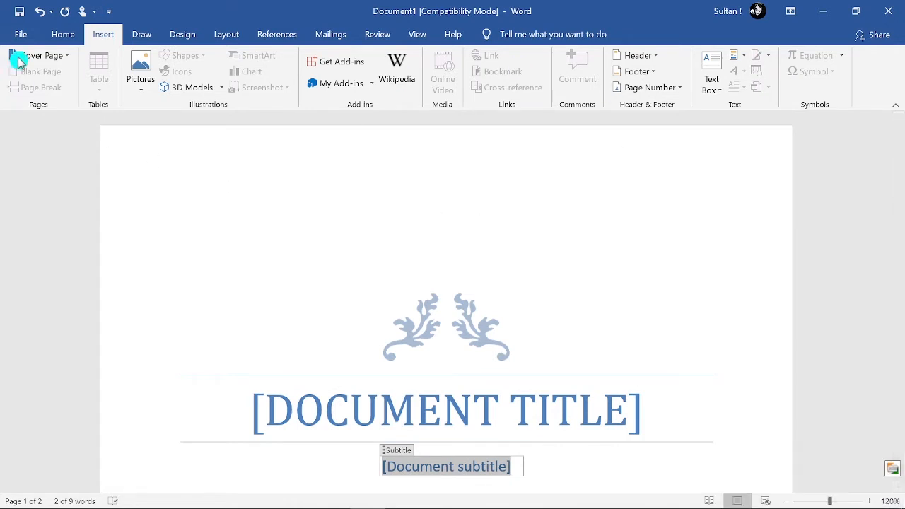
Change the cover page to the built-in Whisp design and look over its layout
click(44, 57)
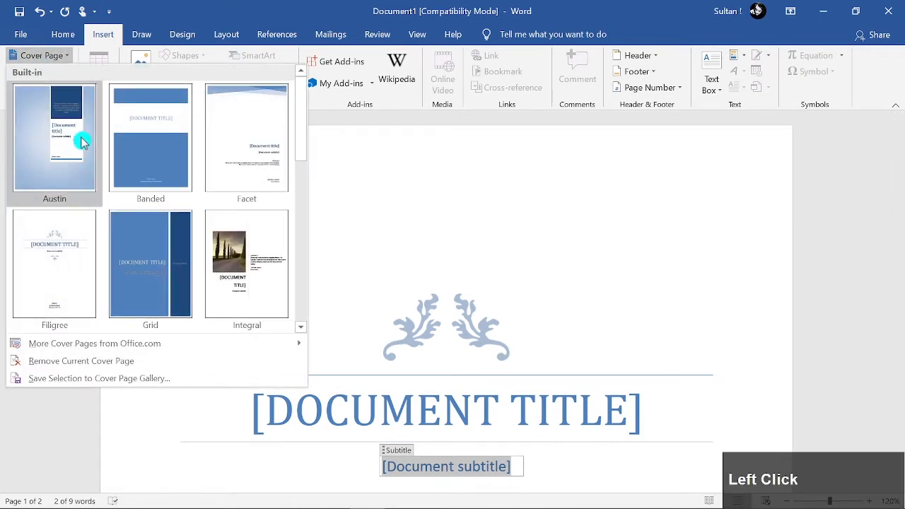
scroll(146, 234, down, 5)
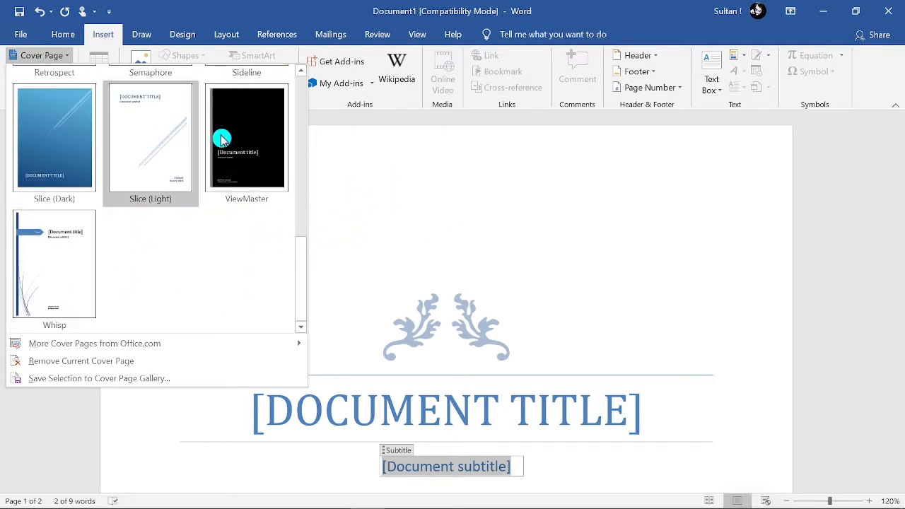
click(92, 250)
scroll(364, 297, down, 3)
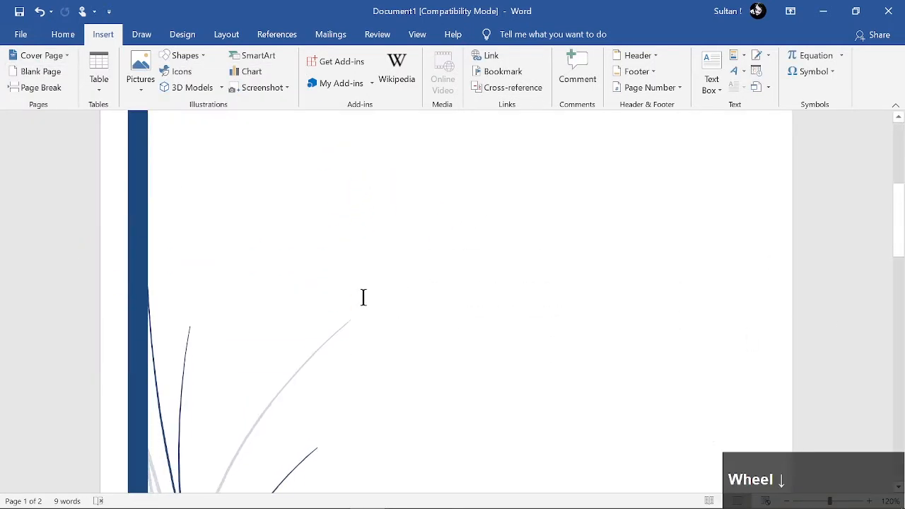
scroll(327, 222, up, 5)
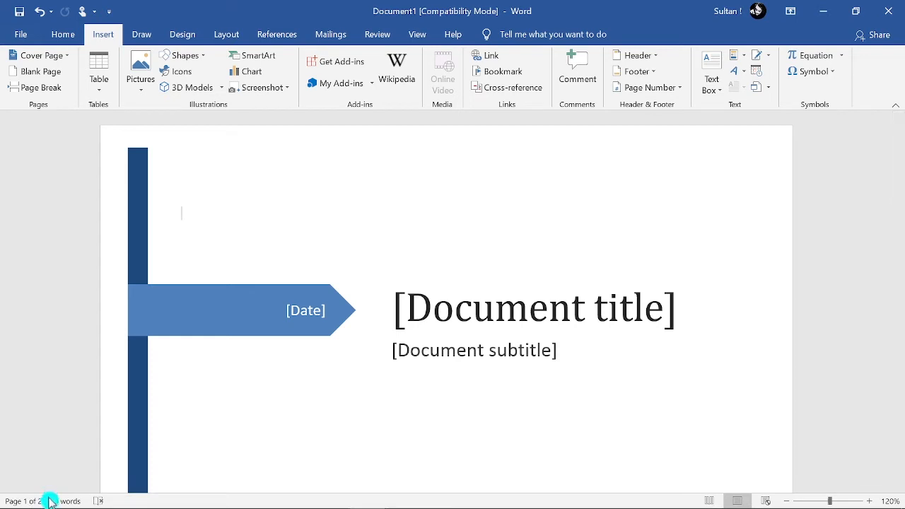
Add four blank pages after the Whisp cover page and look back through the added pages
click(39, 74)
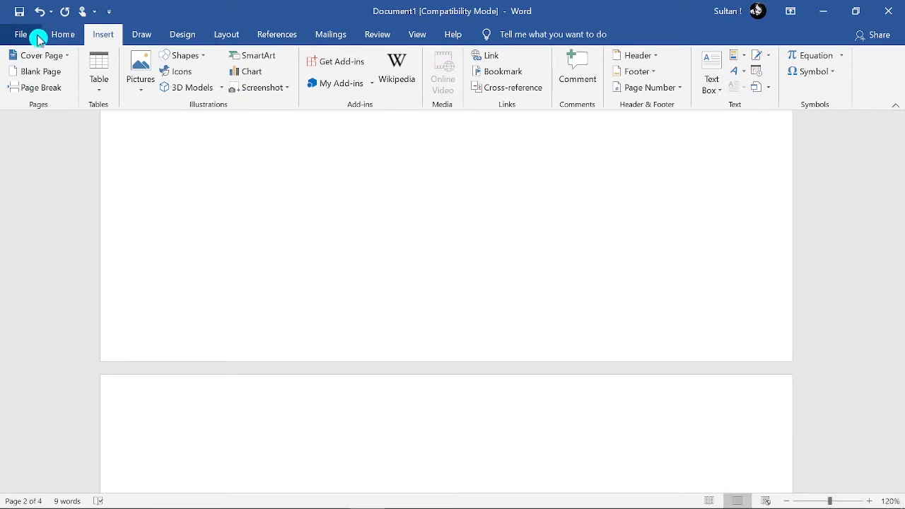
click(40, 75)
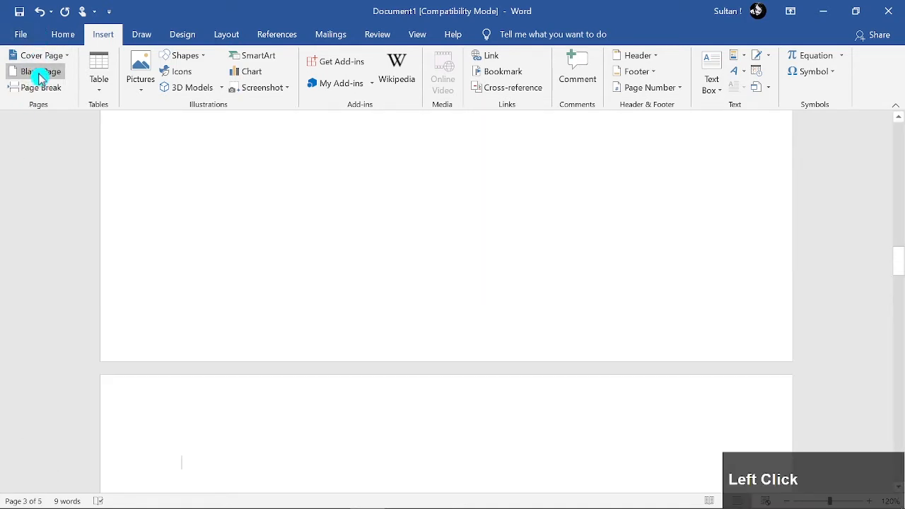
click(40, 75)
click(40, 75)
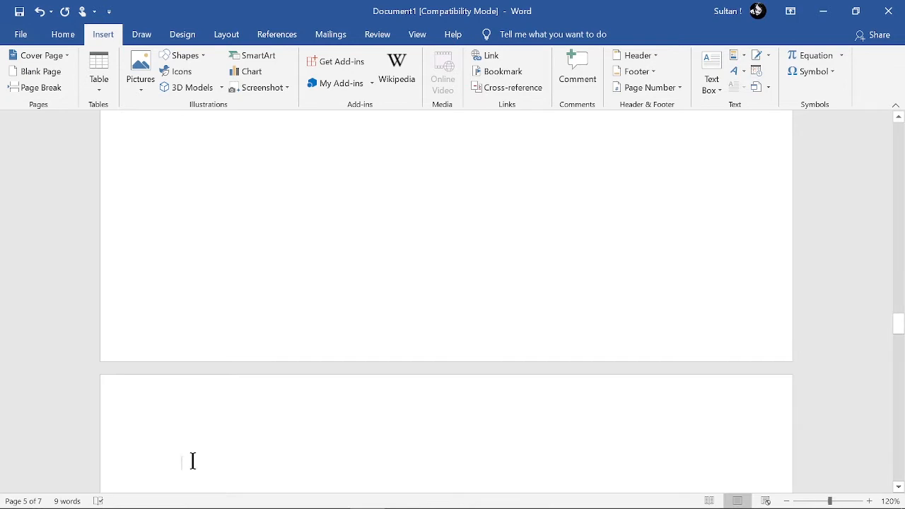
click(235, 206)
scroll(387, 242, up, 8)
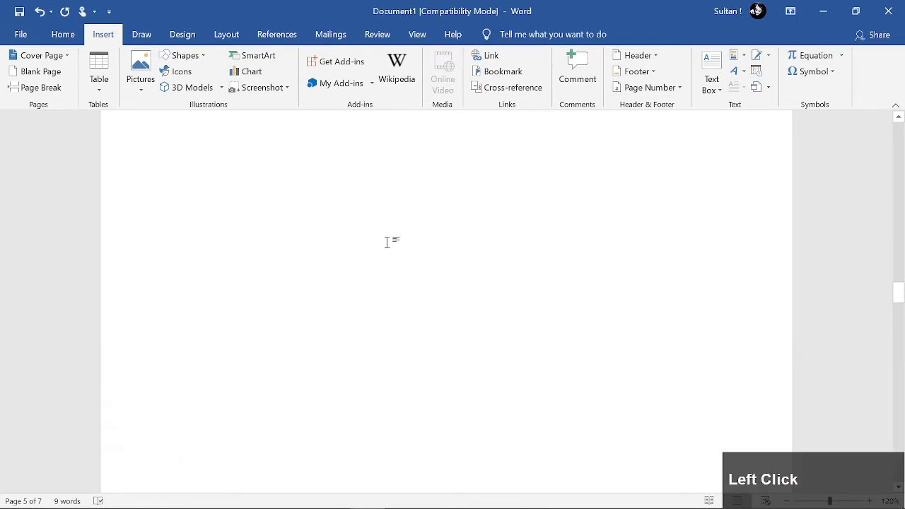
scroll(364, 323, up, 15)
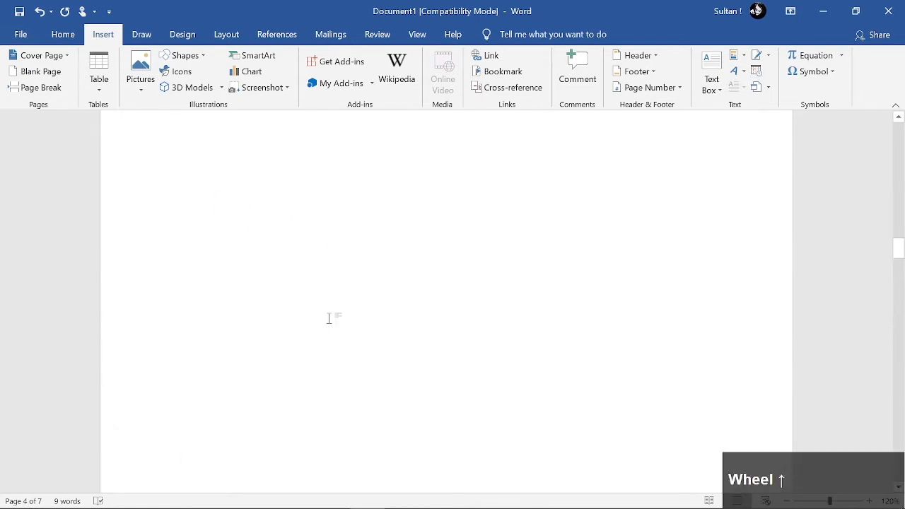
scroll(5, 216, up, 1)
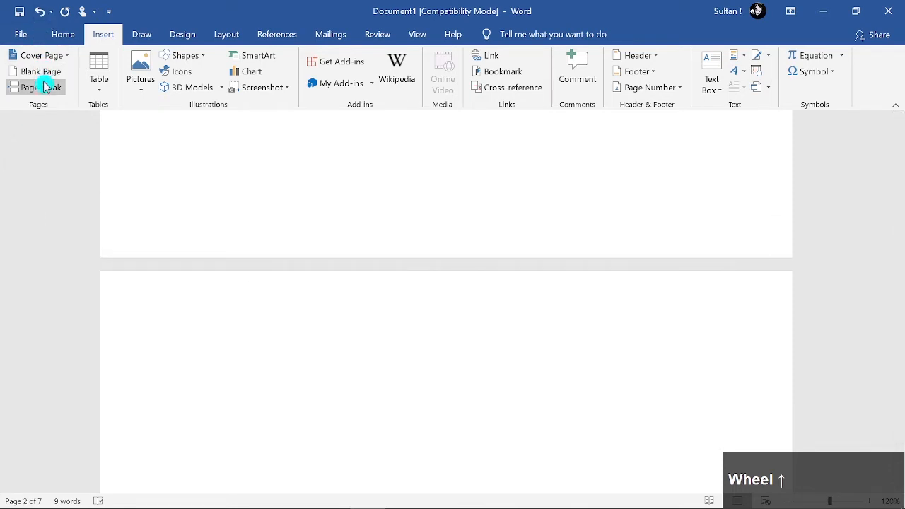
Clear the whole document, deleting the Whisp cover page and all added blank pages
scroll(227, 230, up, 5)
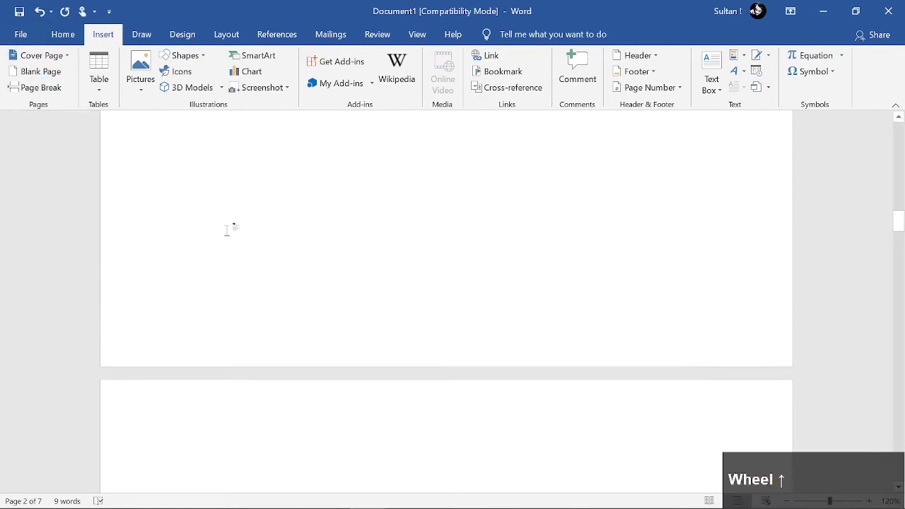
scroll(227, 231, up, 2)
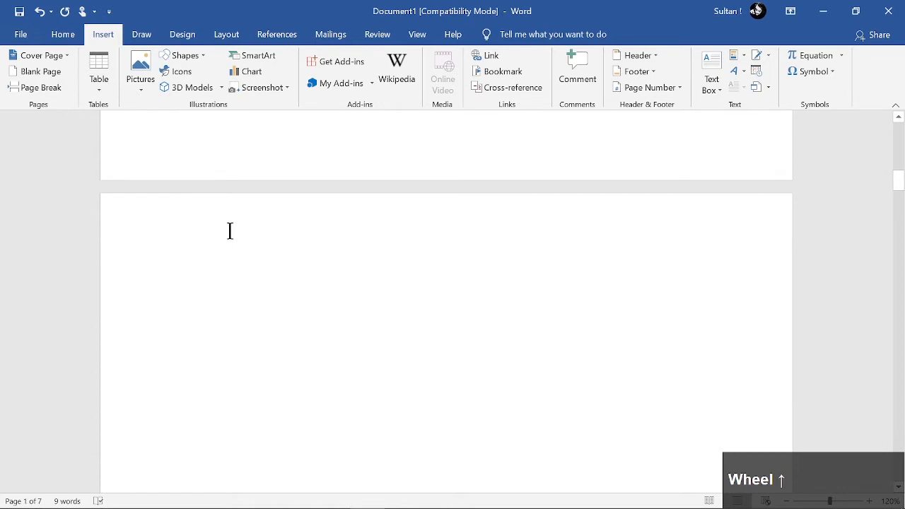
scroll(230, 231, up, 4)
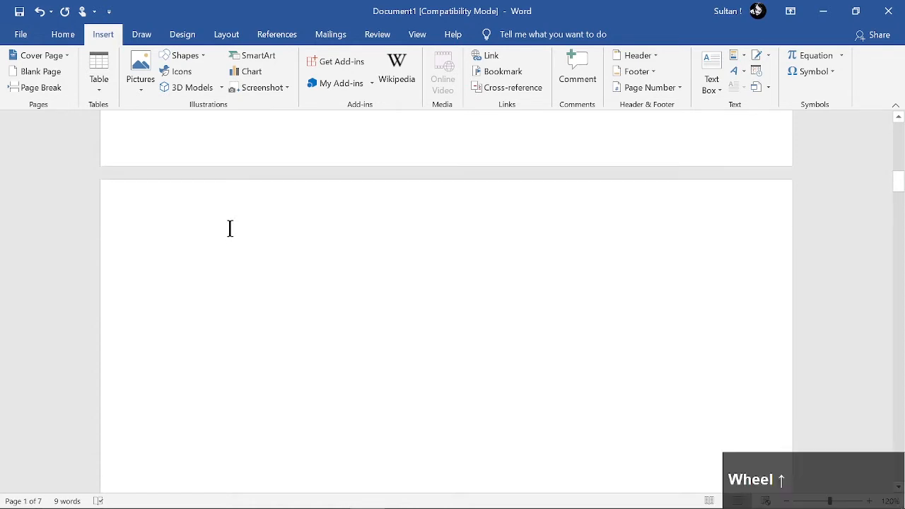
key(ctrl+a)
key(BackSpace)
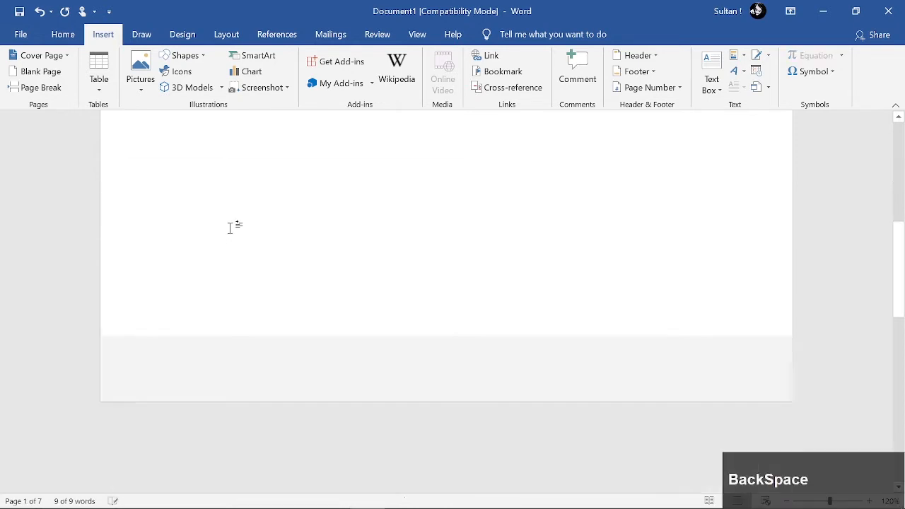
scroll(257, 207, up, 1)
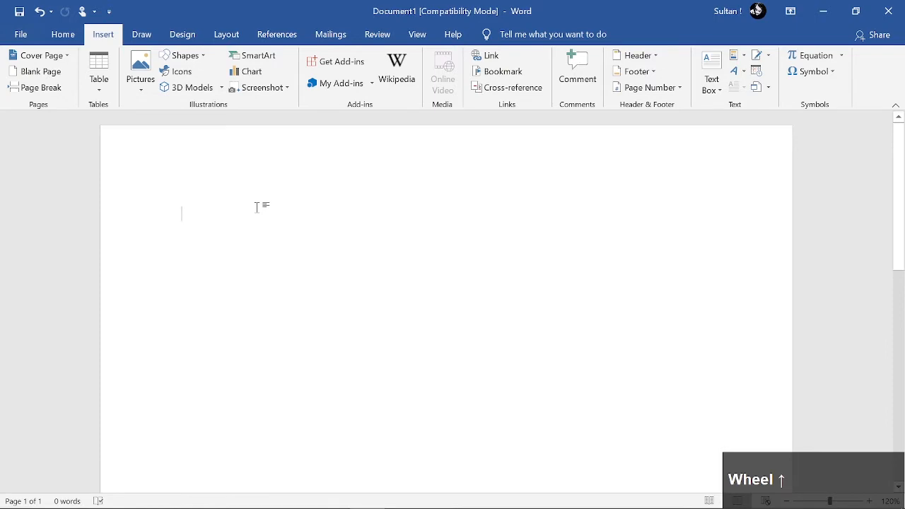
Fill the empty first page with Word's sample paragraphs using the =rand() function
text(=rand)
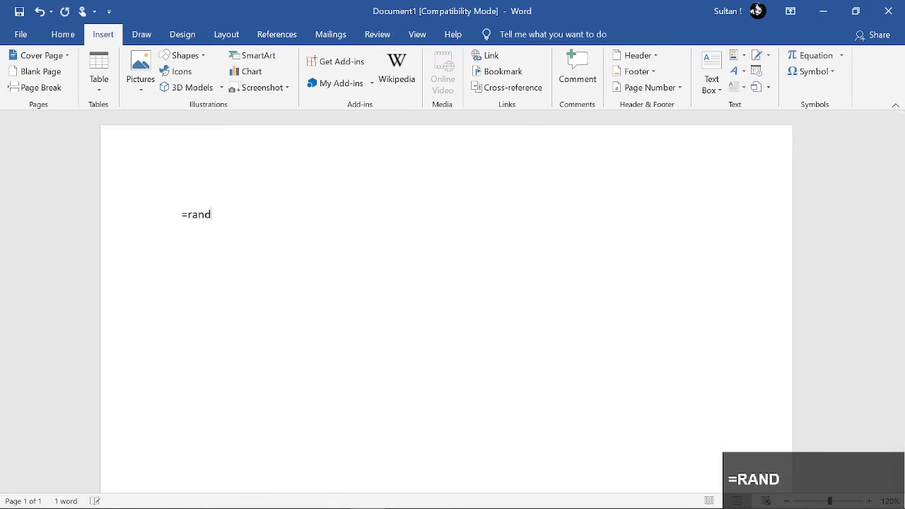
text(()
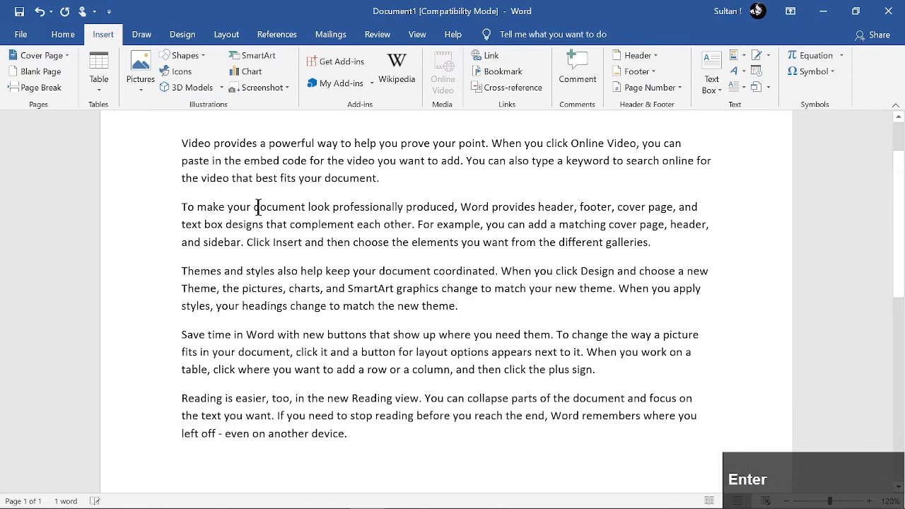
Insert a page break after the sample text and check the empty space it leaves on the first page
click(40, 87)
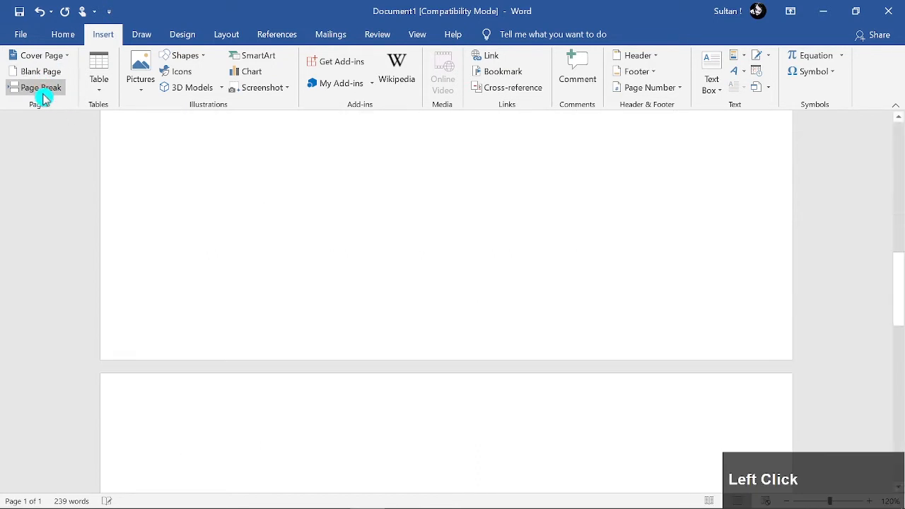
ctrl+scroll(445, 295, down, 4)
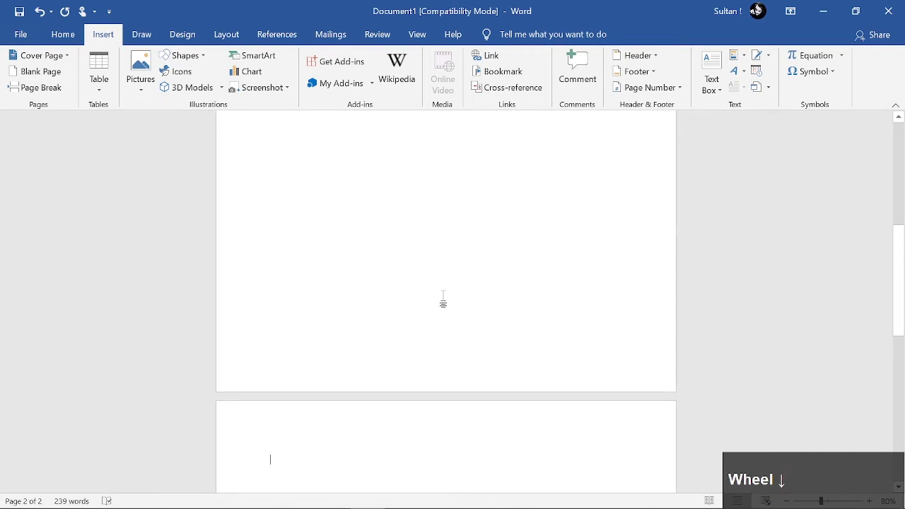
scroll(444, 300, up, 3)
click(355, 372)
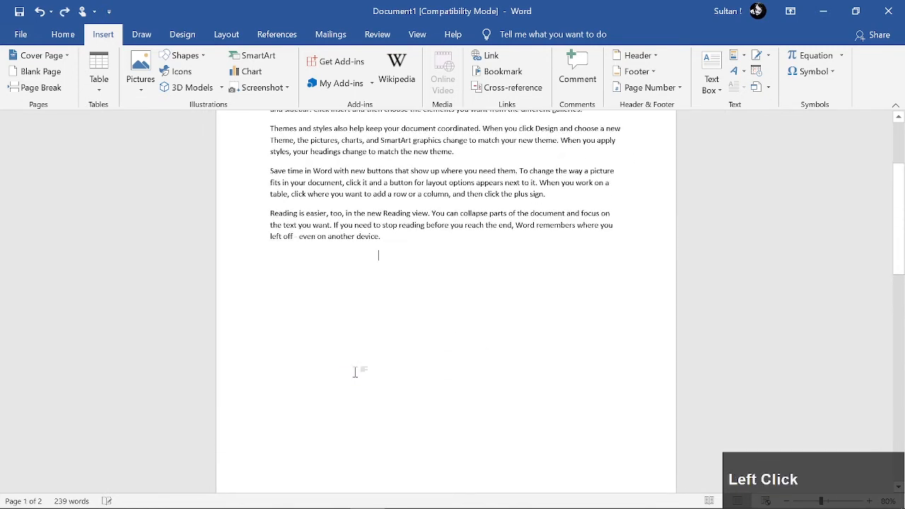
double_click(422, 415)
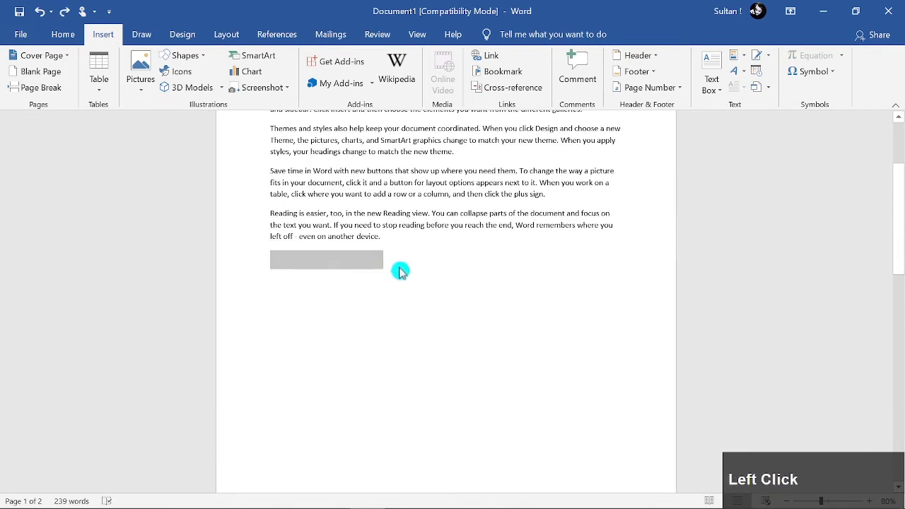
click(400, 272)
double_click(412, 433)
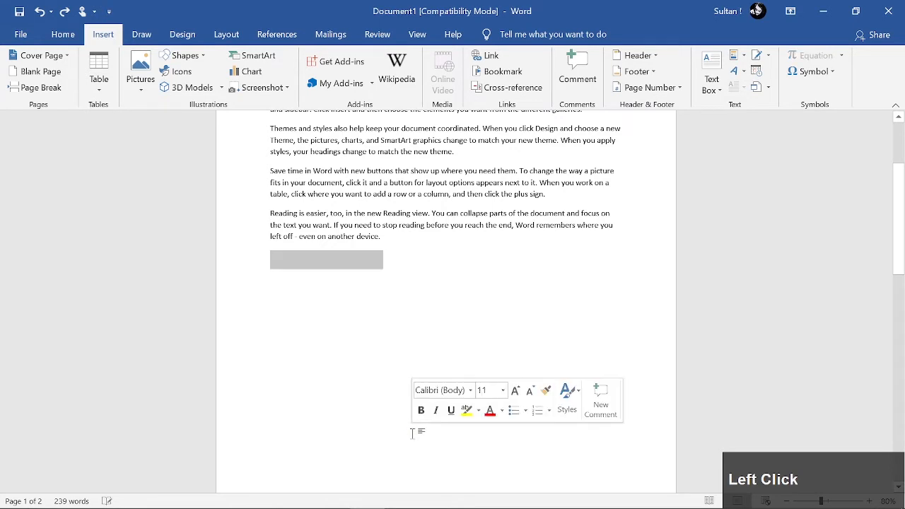
Generate sample paragraphs at the start of the second page with =Rand()
scroll(380, 314, down, 5)
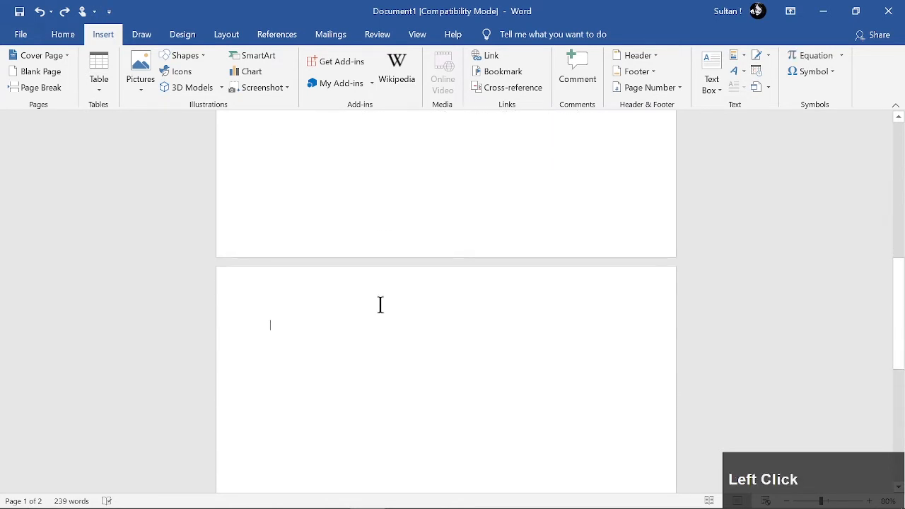
text(rand)
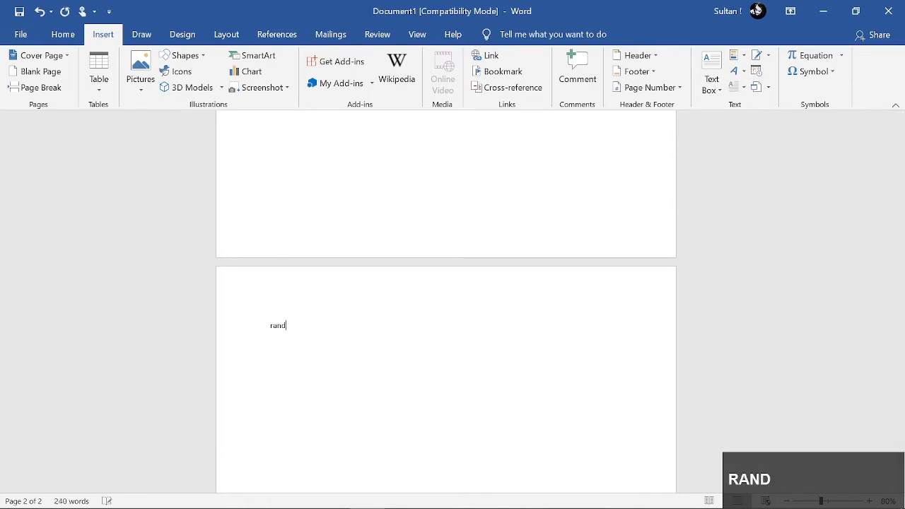
text(90)
key(Home)
text(=)
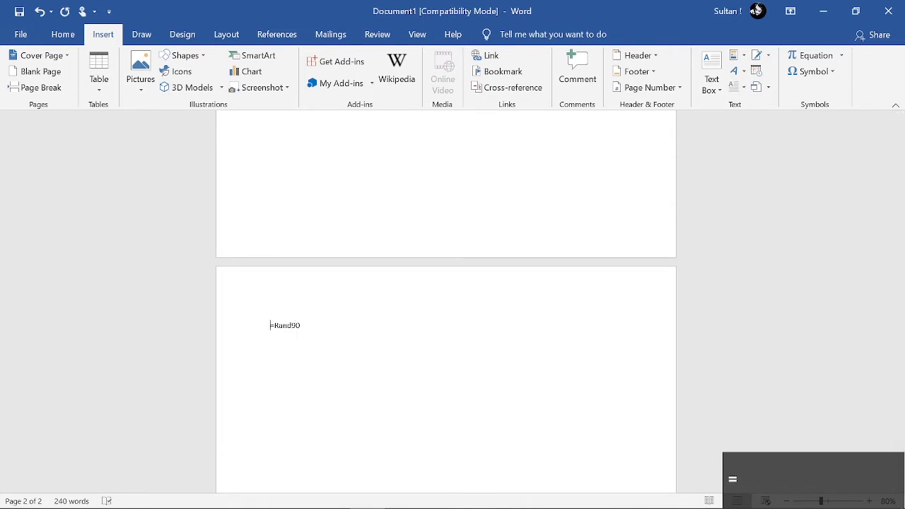
key(BackSpace)
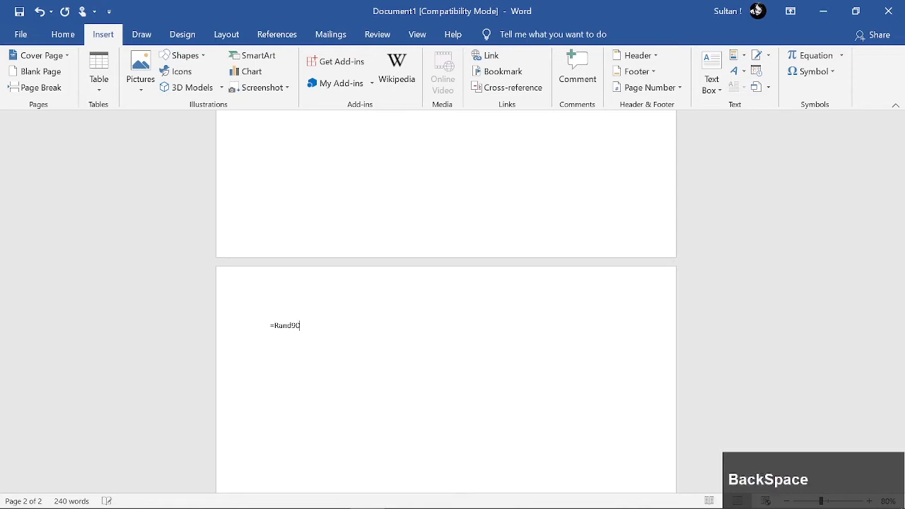
key(shift)
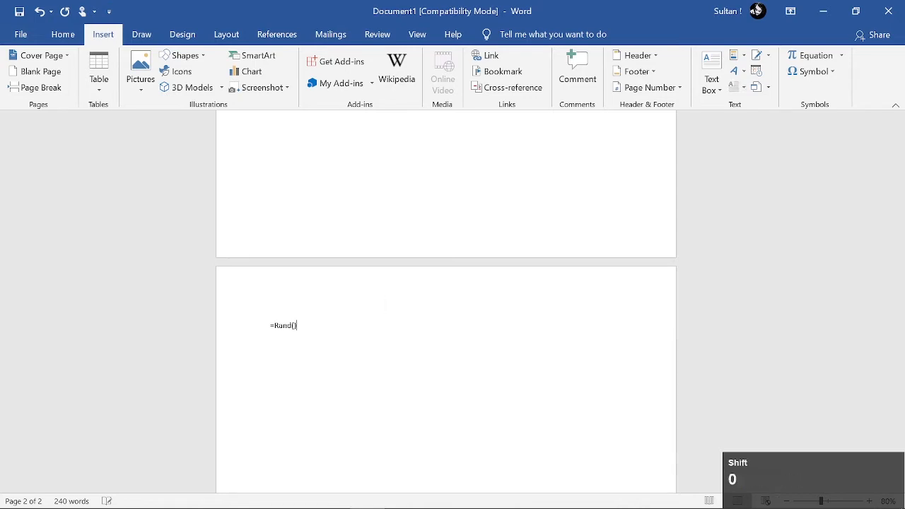
key(Return)
scroll(410, 312, down, 5)
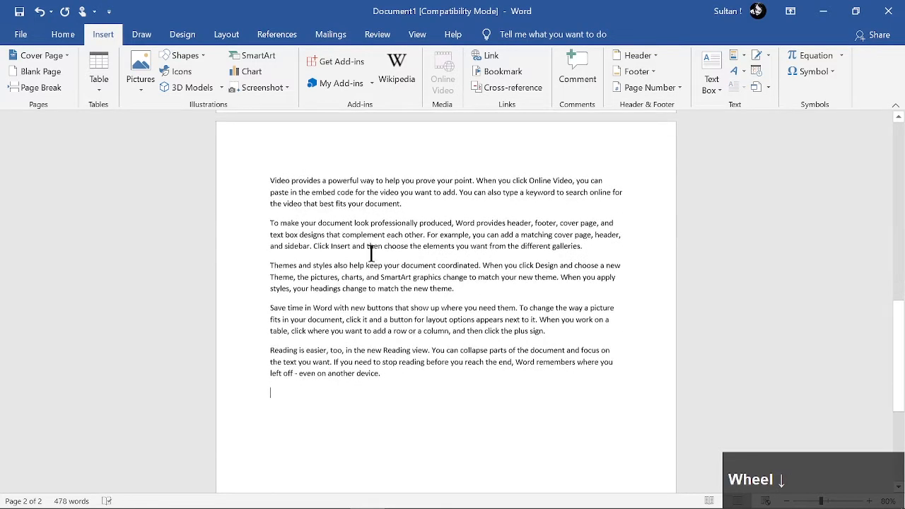
Examine the empty areas below the sample text on both pages, testing where the cursor can be placed
click(492, 451)
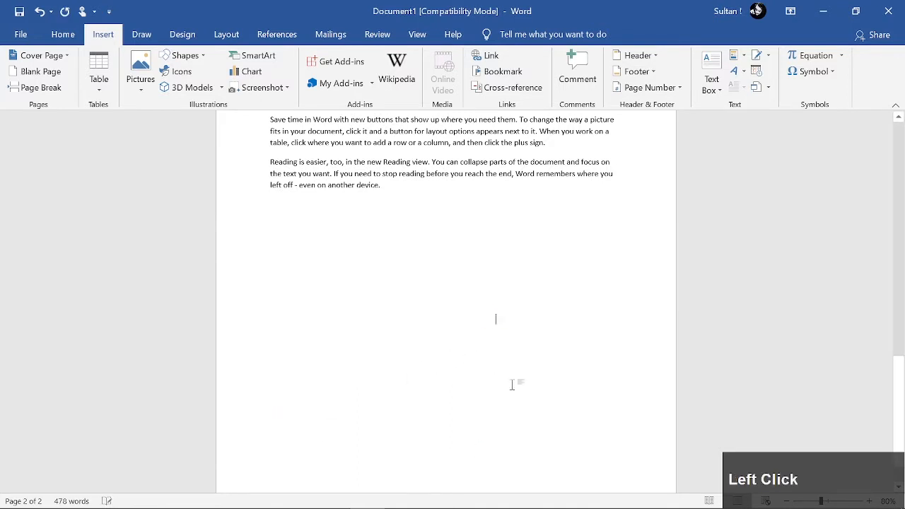
ctrl+scroll(512, 384, up, 4)
click(424, 403)
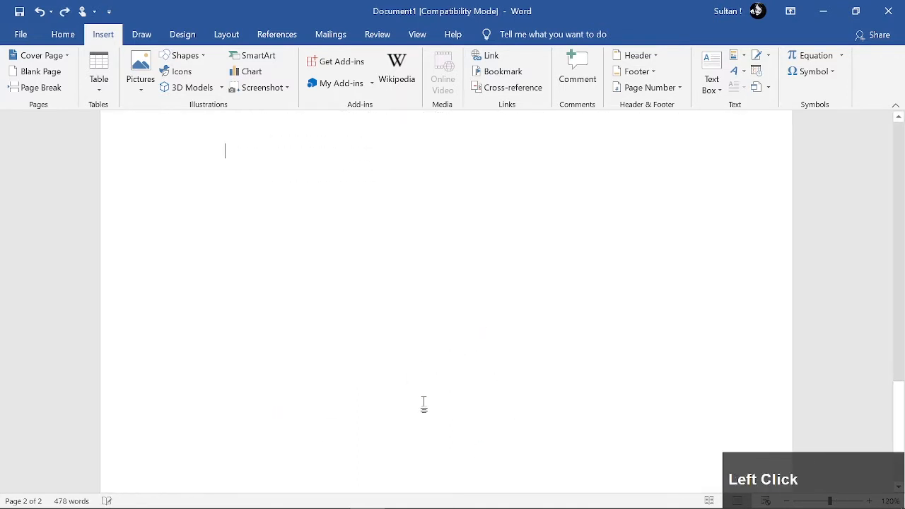
click(267, 326)
scroll(403, 353, up, 5)
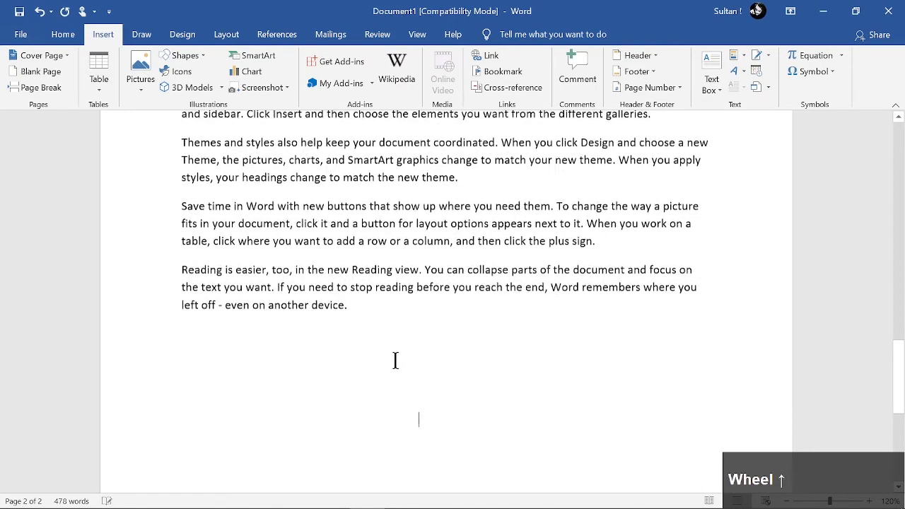
scroll(413, 349, up, 10)
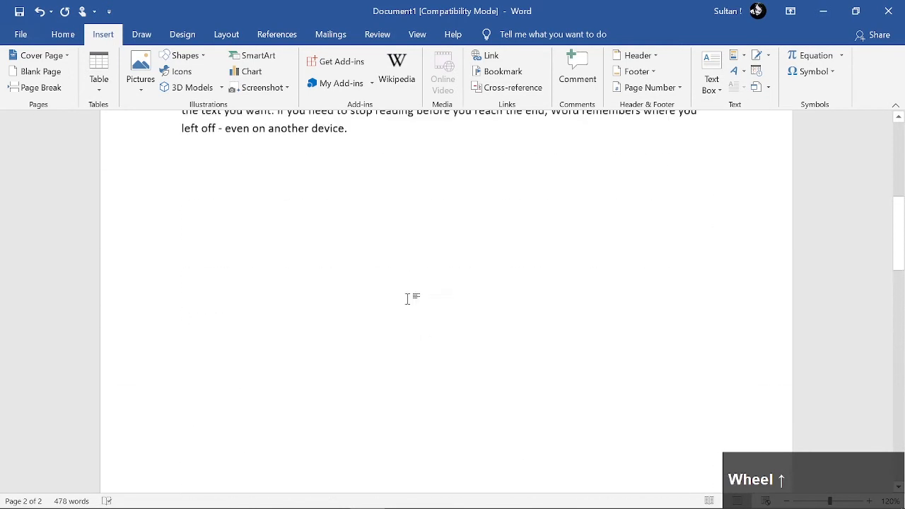
double_click(383, 343)
click(454, 365)
ctrl+scroll(404, 344, down, 5)
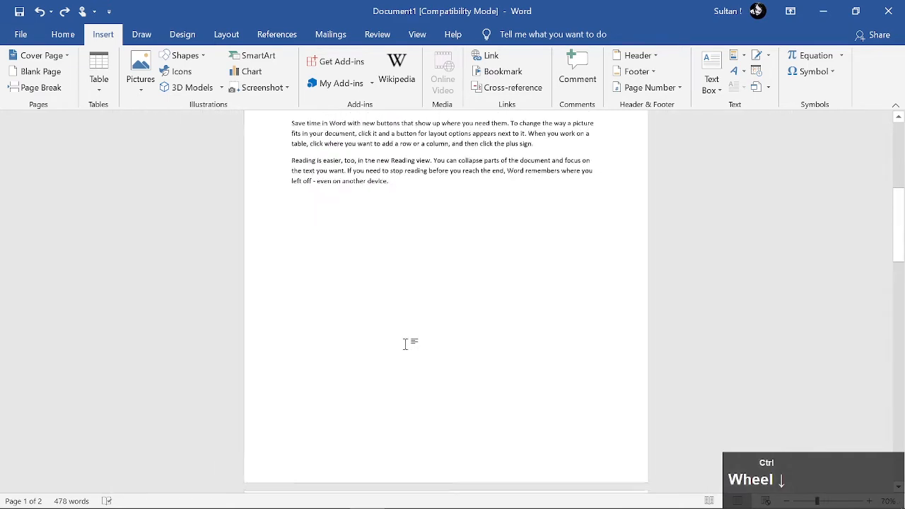
scroll(368, 230, up, 5)
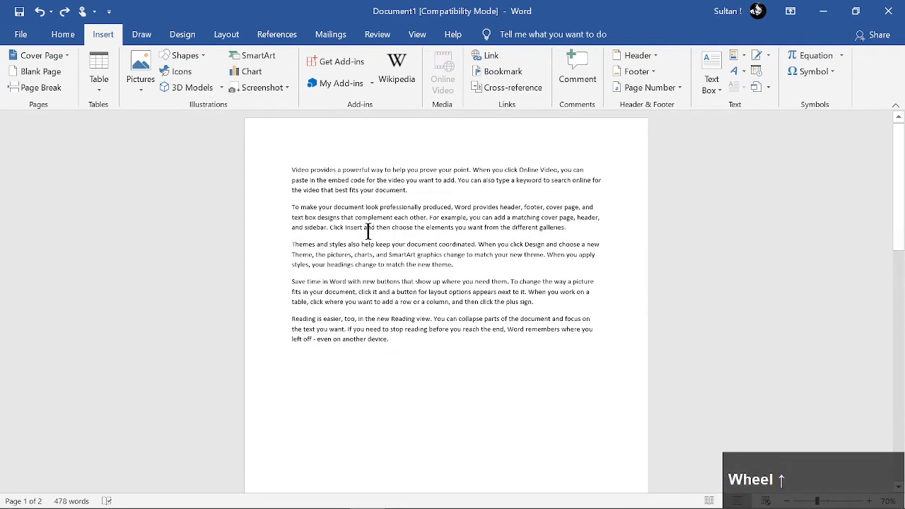
Add another set of =rand() sample paragraphs below the existing text on the first page
click(404, 342)
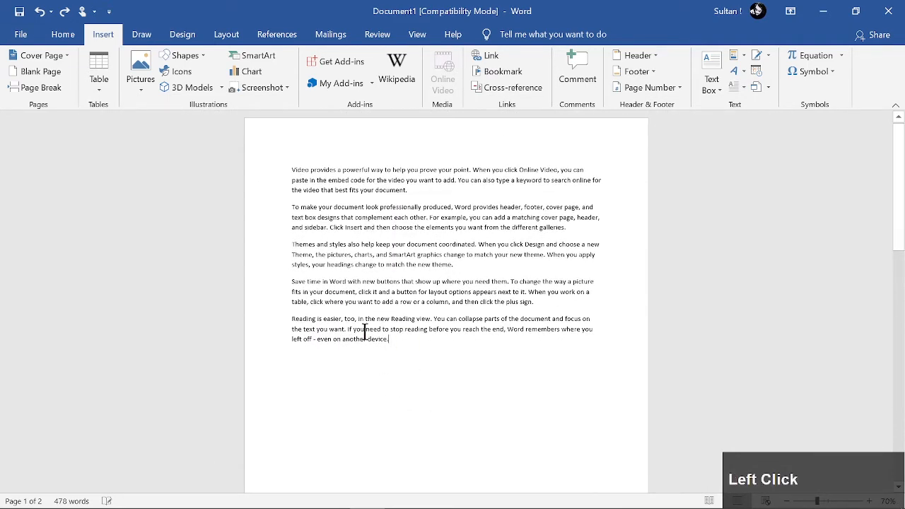
scroll(412, 281, down, 5)
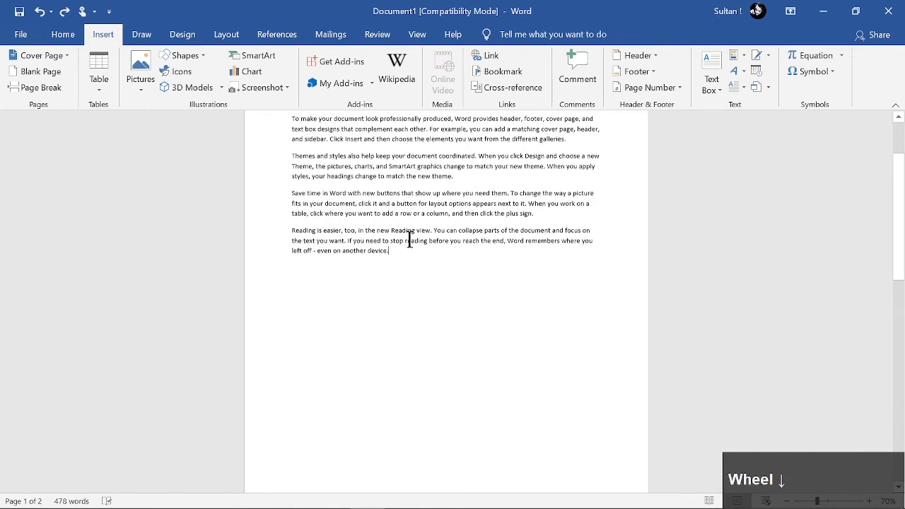
click(409, 348)
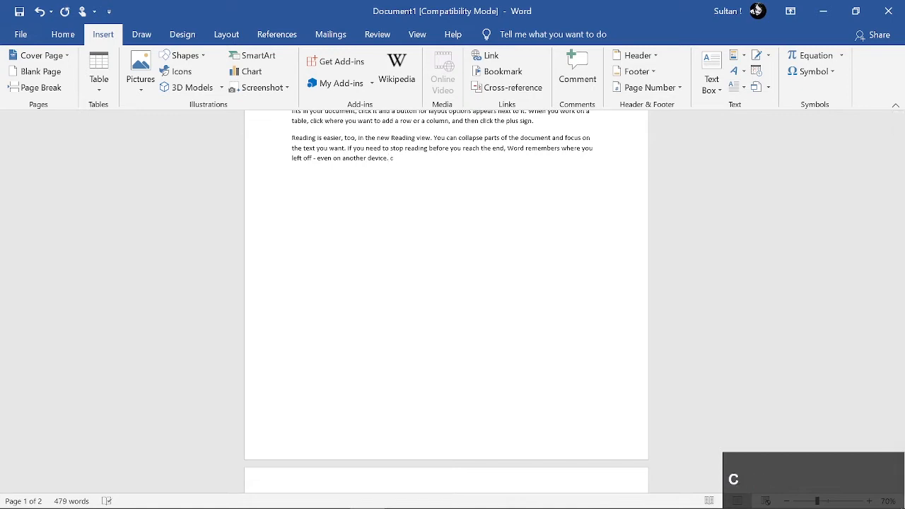
text(c)
key(BackSpace)
key(Return)
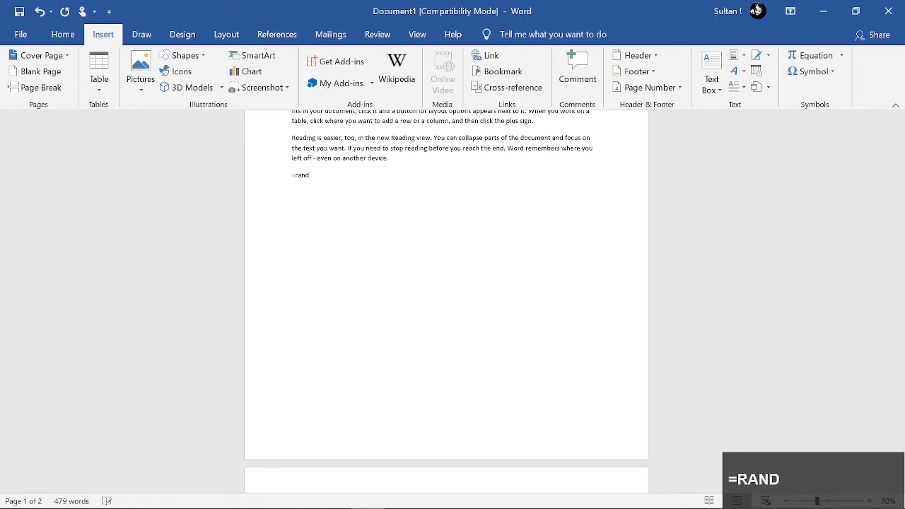
text(=rand90)
key(BackSpace)
key(BackSpace)
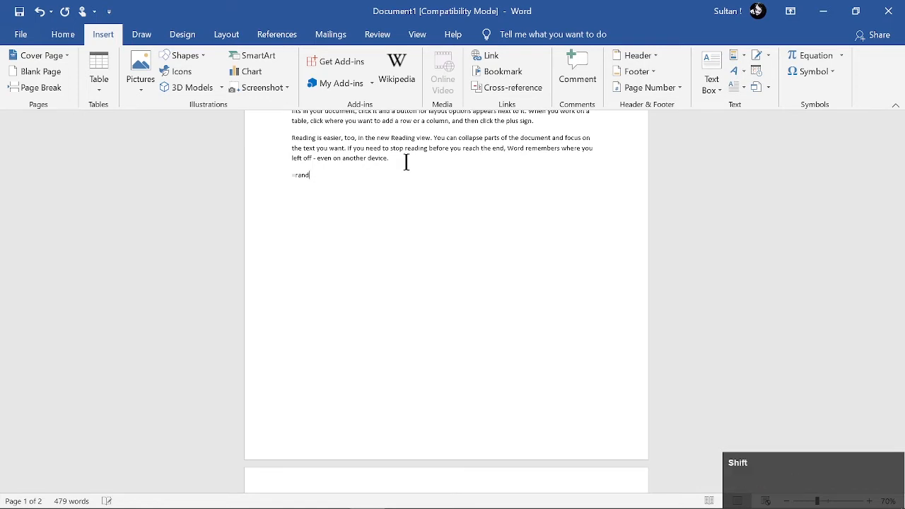
text(())
key(Return)
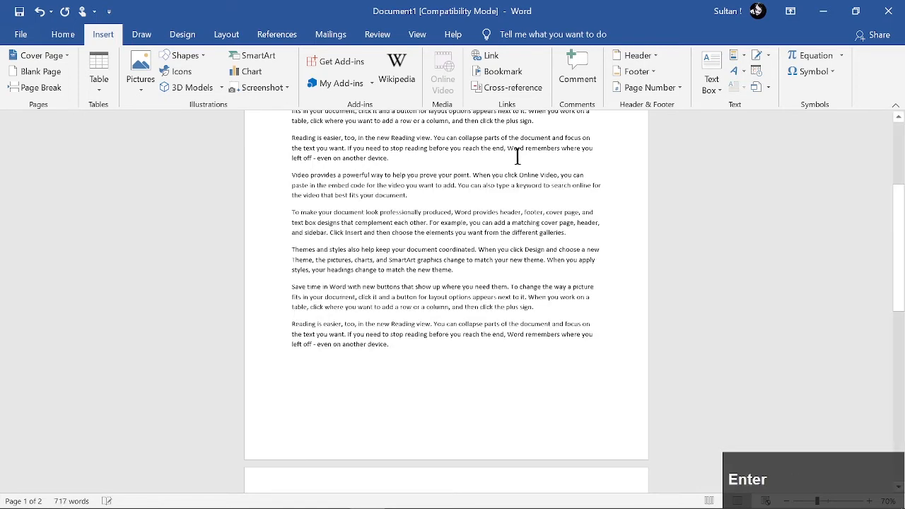
scroll(376, 299, down, 2)
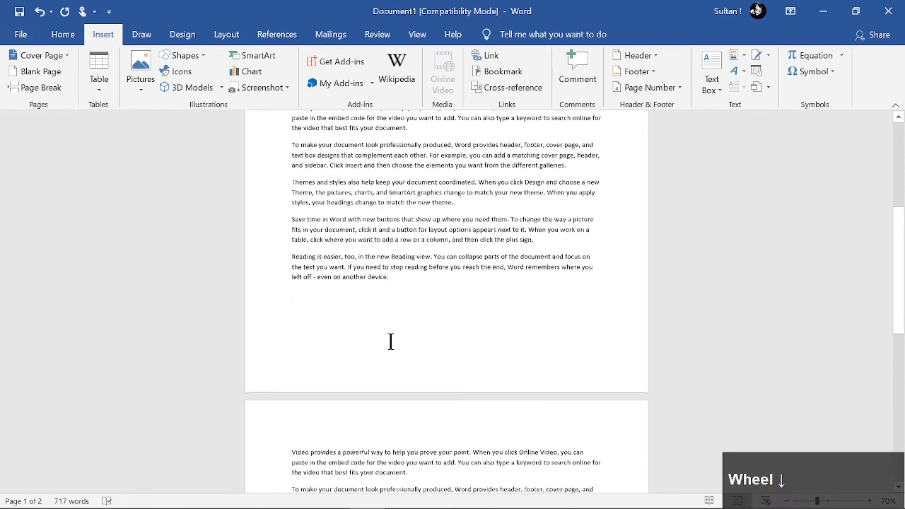
Test the cursor in the space below the first page's text, then undo the last set of generated paragraphs
click(396, 361)
double_click(333, 313)
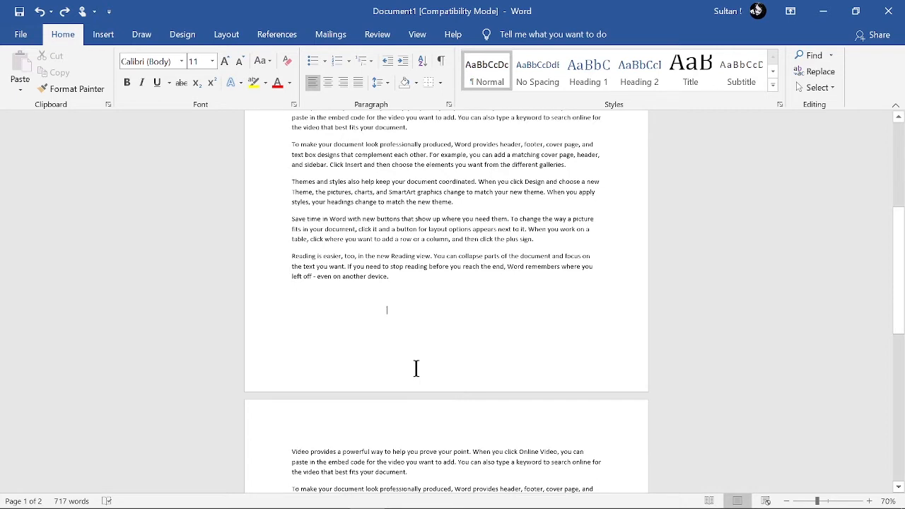
key(ctrl+z)
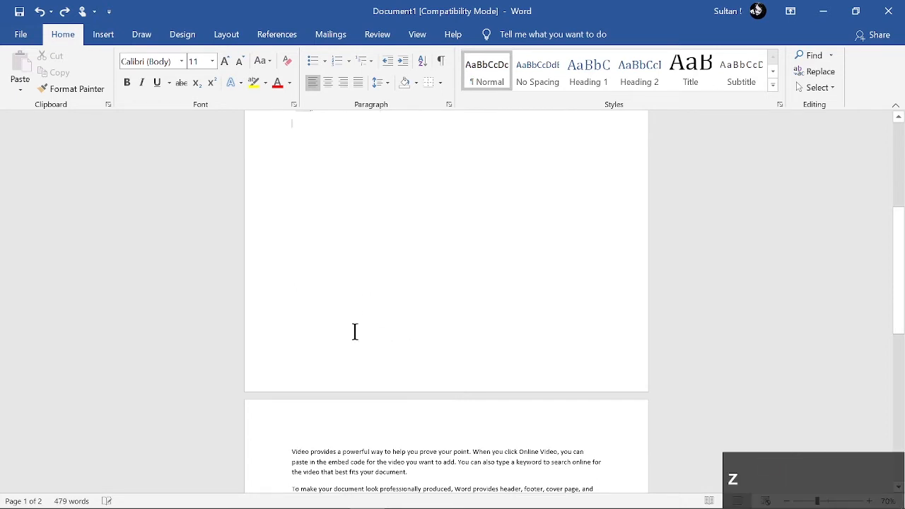
Place the cursor in the blank area of the first page and show the paragraph and page break marks
scroll(354, 332, up, 3)
click(392, 381)
triple_click(391, 379)
click(392, 380)
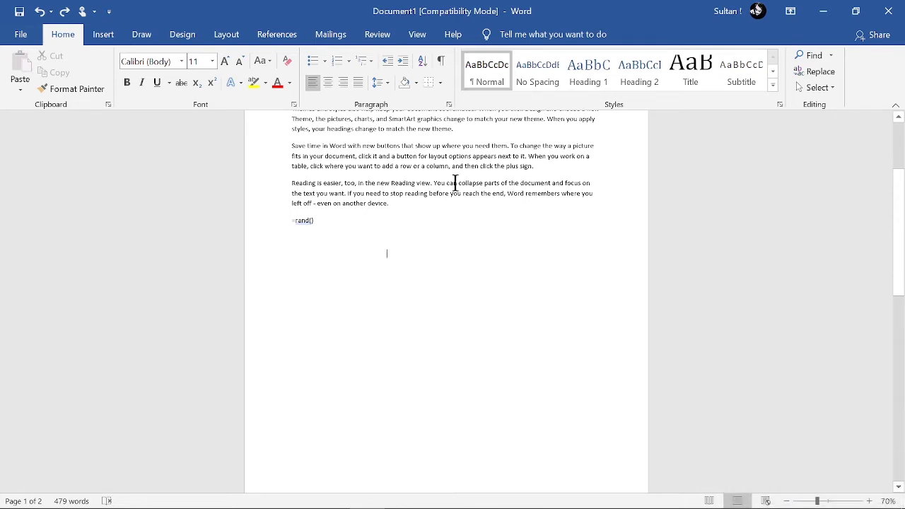
click(443, 63)
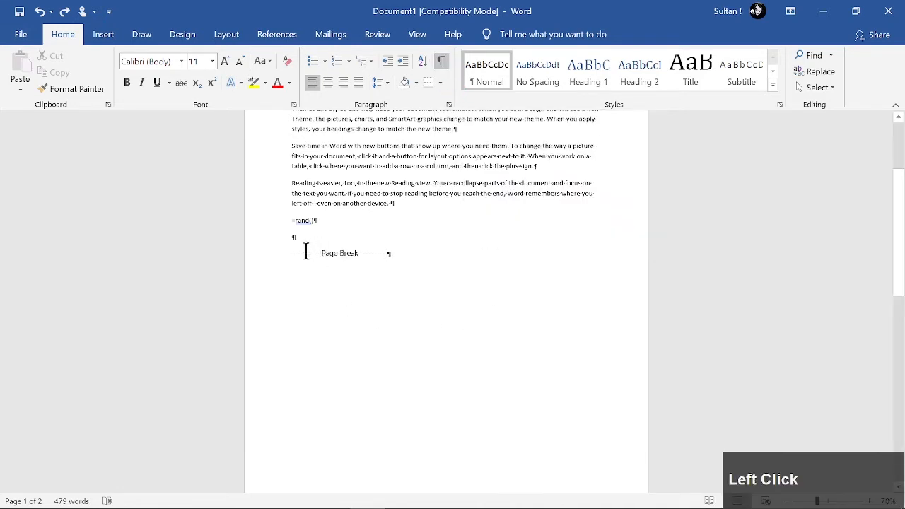
Remove the page break between the two sets of sample paragraphs and delete the stray =rand() line
drag(307, 251, 403, 244)
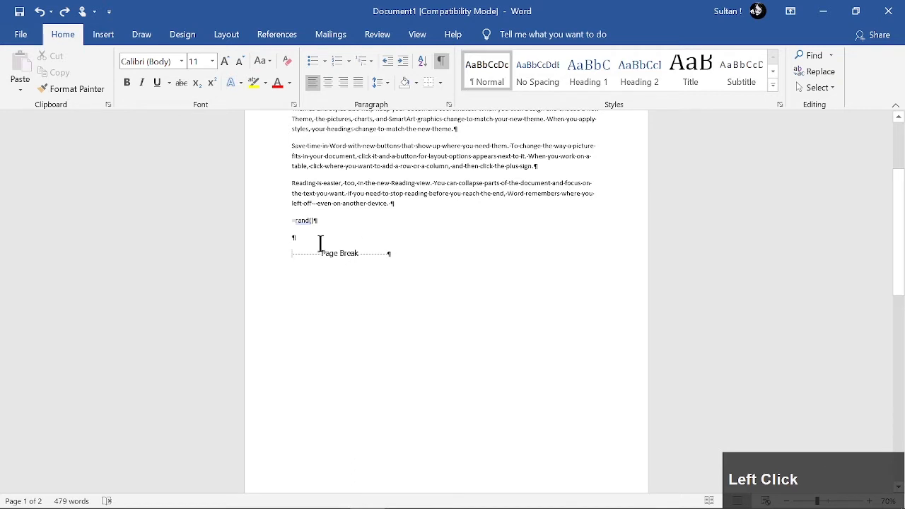
click(420, 257)
key(Delete)
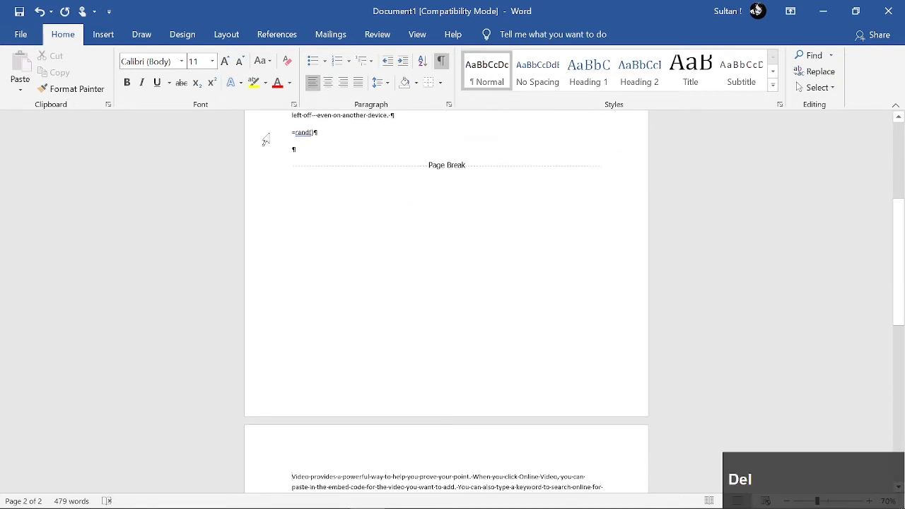
click(292, 167)
key(Delete)
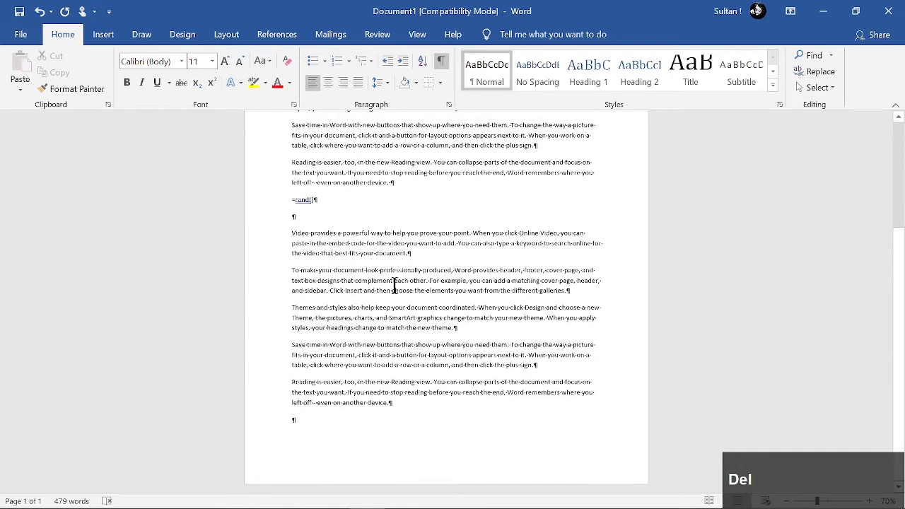
click(251, 199)
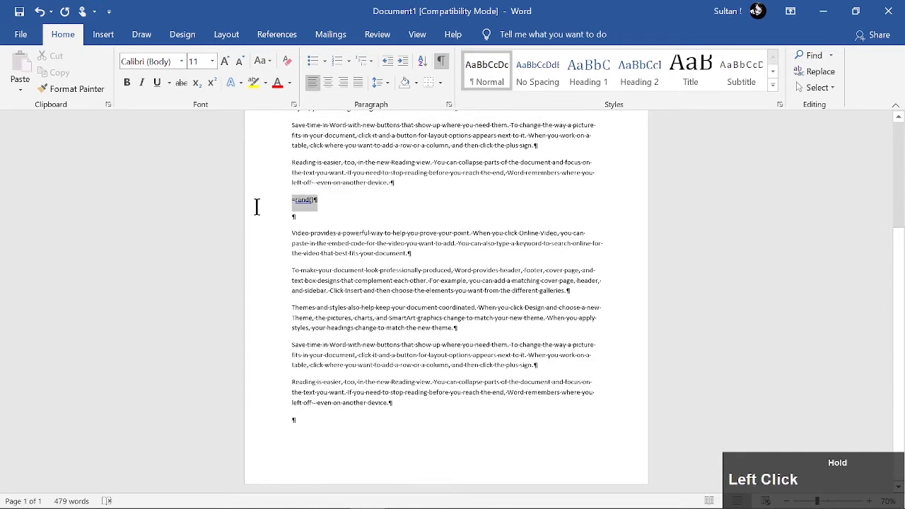
key(BackSpace)
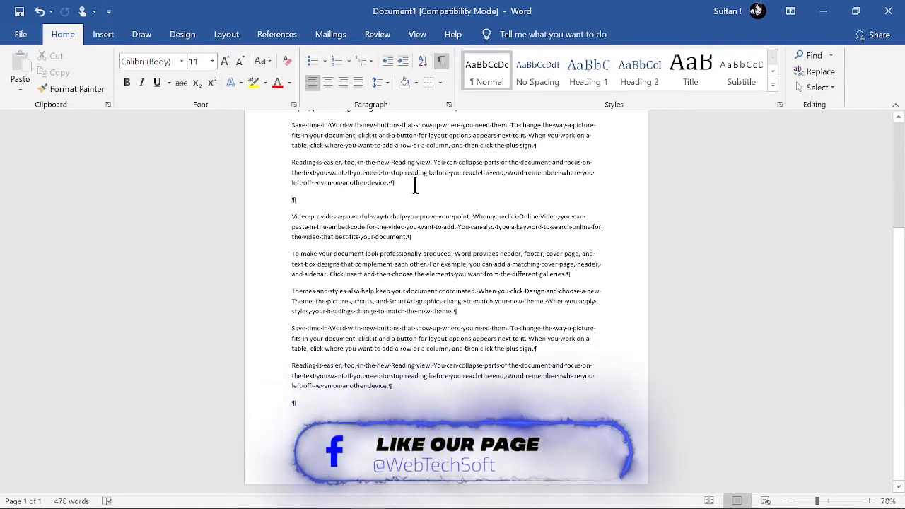
Add empty paragraphs between the two sets of sample text to push the second set onto the next page
key(Return)
key(Return)
key(Return)
key(Return)
key(Return)
key(Return)
key(Return)
key(Return)
key(Return)
key(Return)
key(Return)
key(Return)
key(Return)
key(Return)
key(Return)
key(Return)
key(Return)
key(Return)
key(Return)
key(Return)
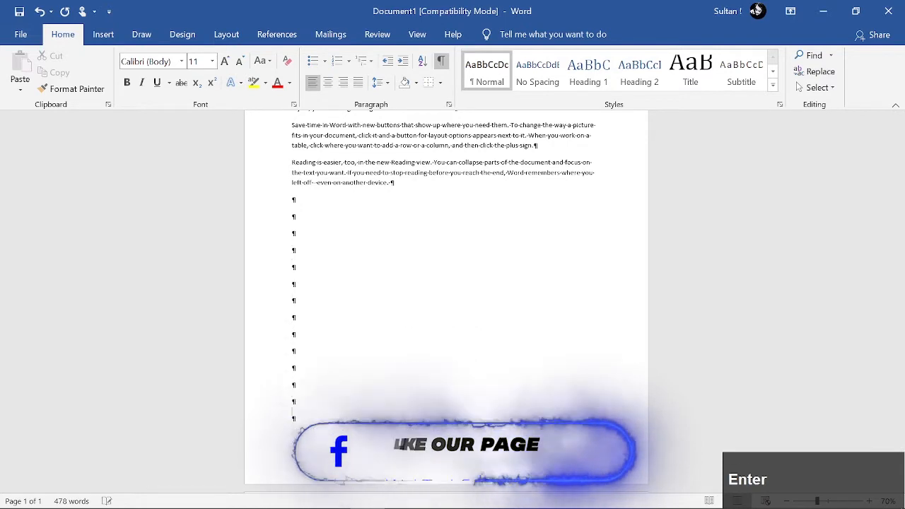
scroll(404, 188, up, 3)
click(396, 166)
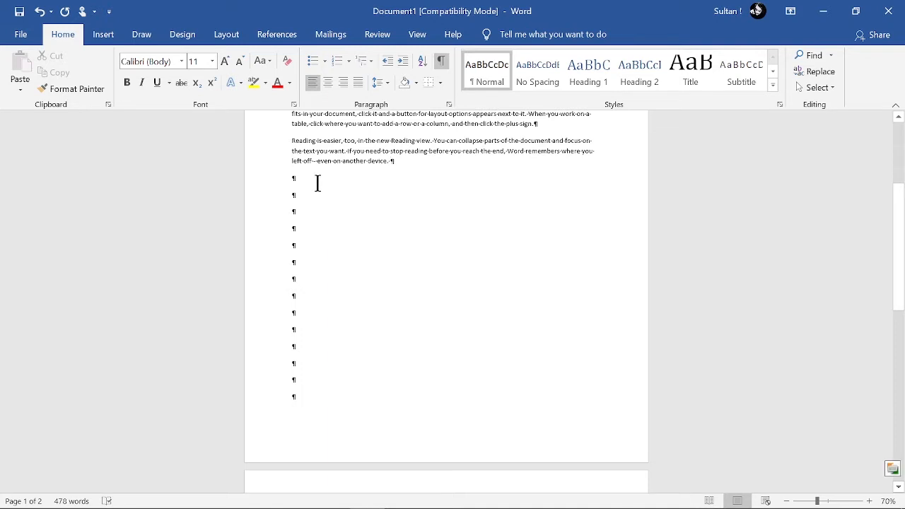
Insert a page break directly after the first set of sample paragraphs, followed by a blank page
click(104, 34)
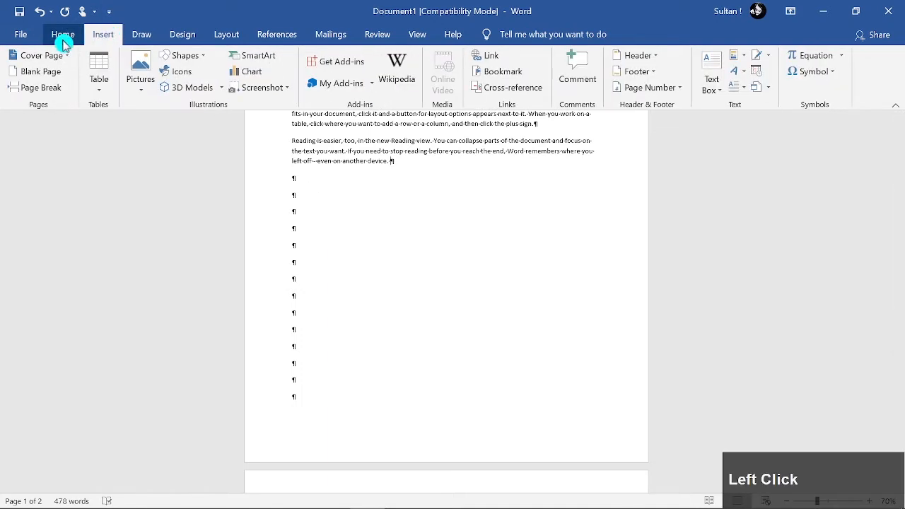
click(42, 87)
scroll(313, 173, down, 1)
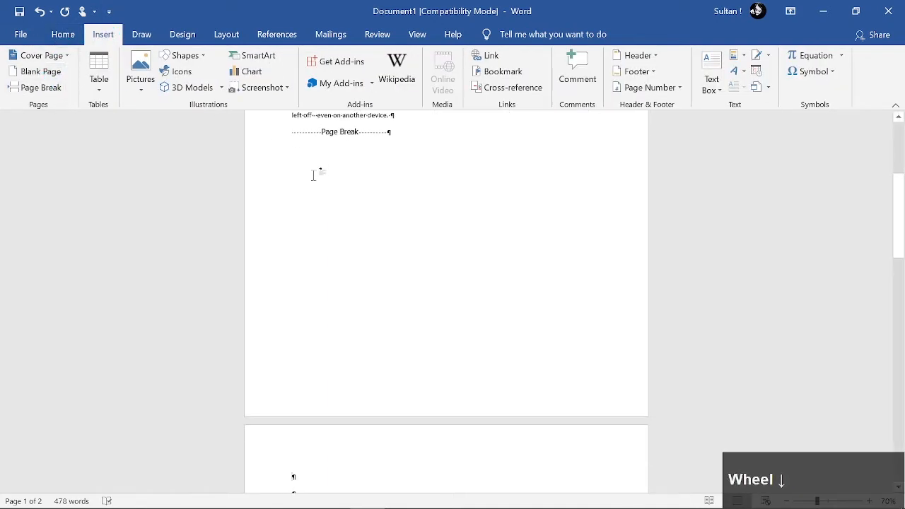
click(37, 74)
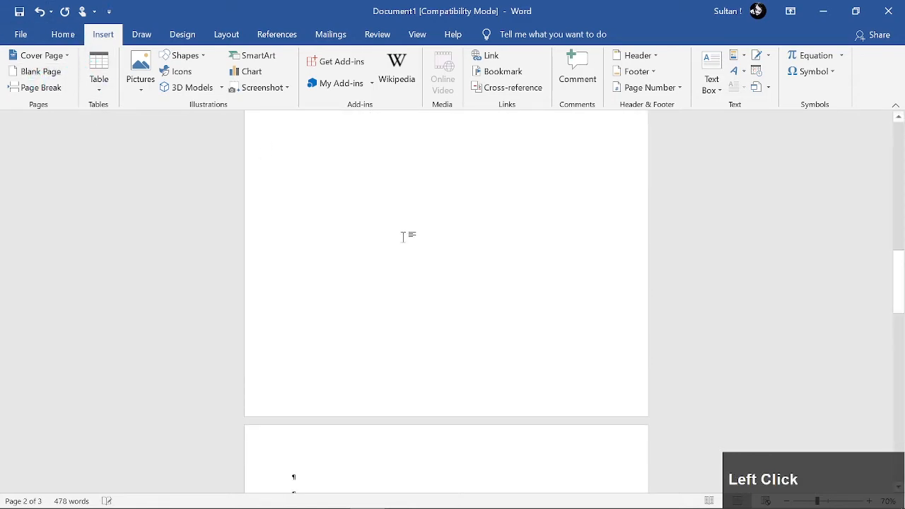
scroll(403, 237, up, 6)
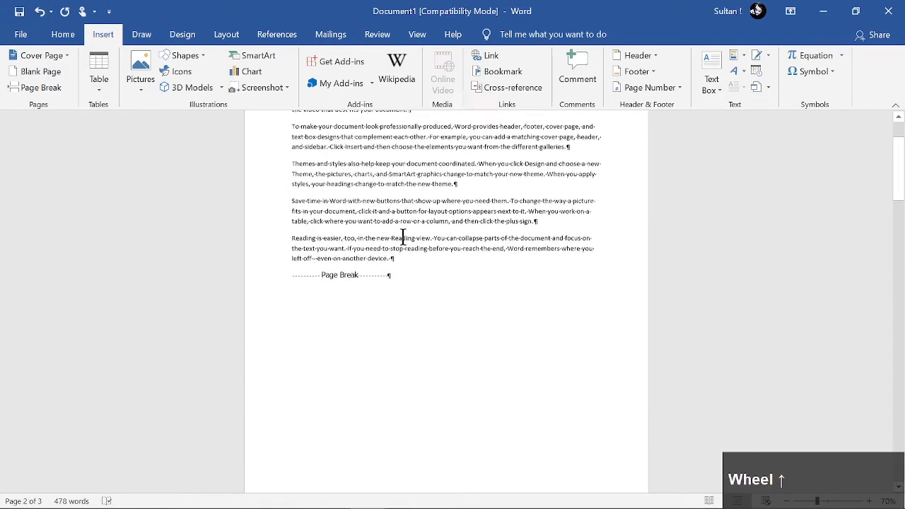
scroll(403, 241, up, 3)
scroll(402, 258, down, 2)
Delete the entire content of the document
click(399, 431)
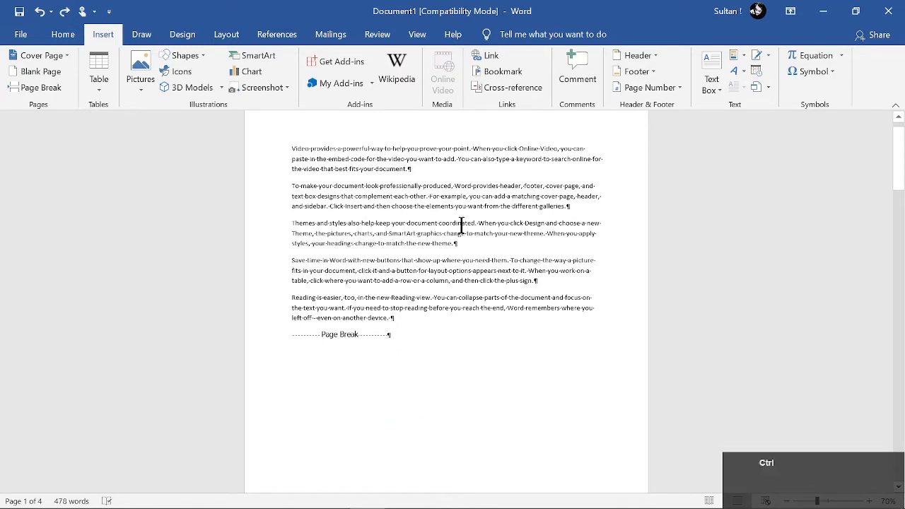
key(ctrl+a)
key(BackSpace)
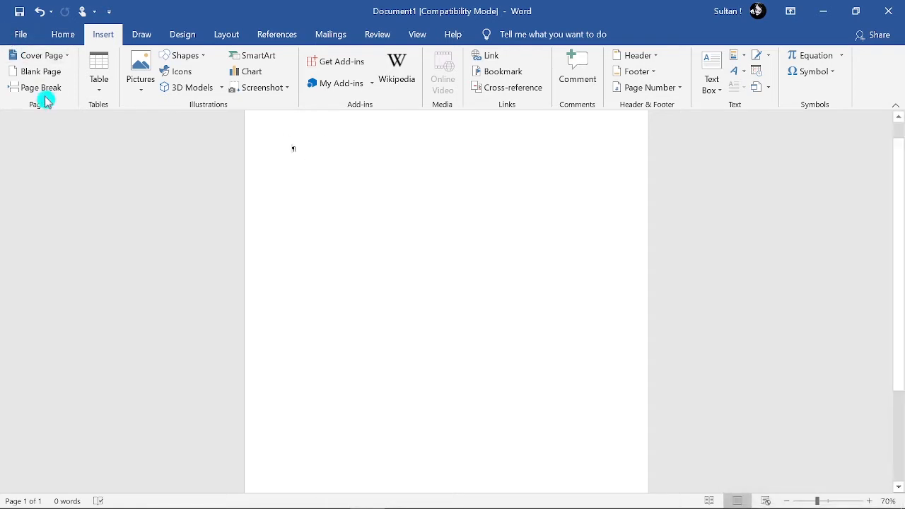
Preview a 4x3 table on the empty page without inserting it, and hide the formatting marks
click(41, 72)
click(103, 83)
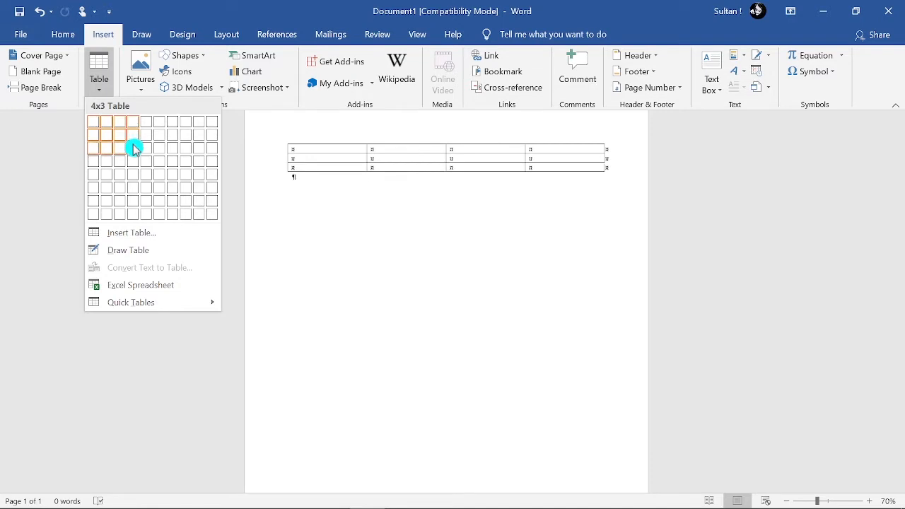
click(79, 33)
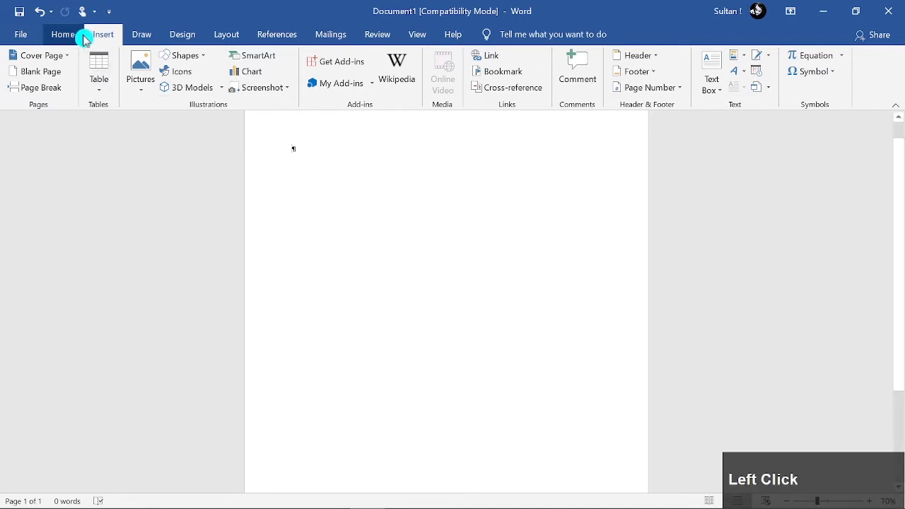
click(440, 62)
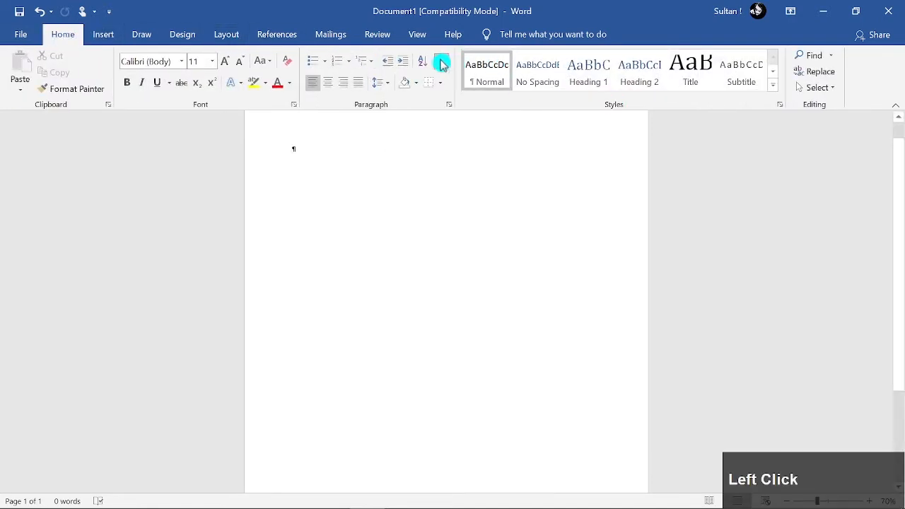
Insert a 10x8 table at the start of the empty page using the table size grid
click(104, 34)
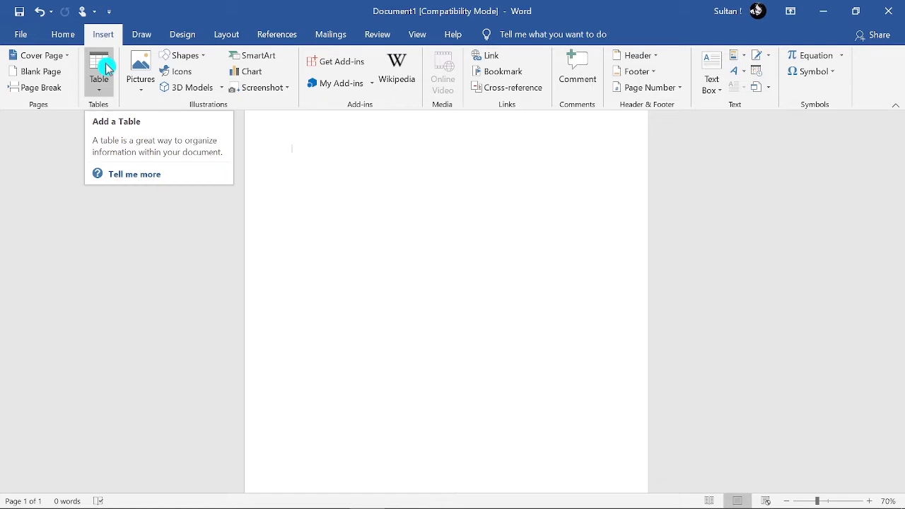
click(106, 67)
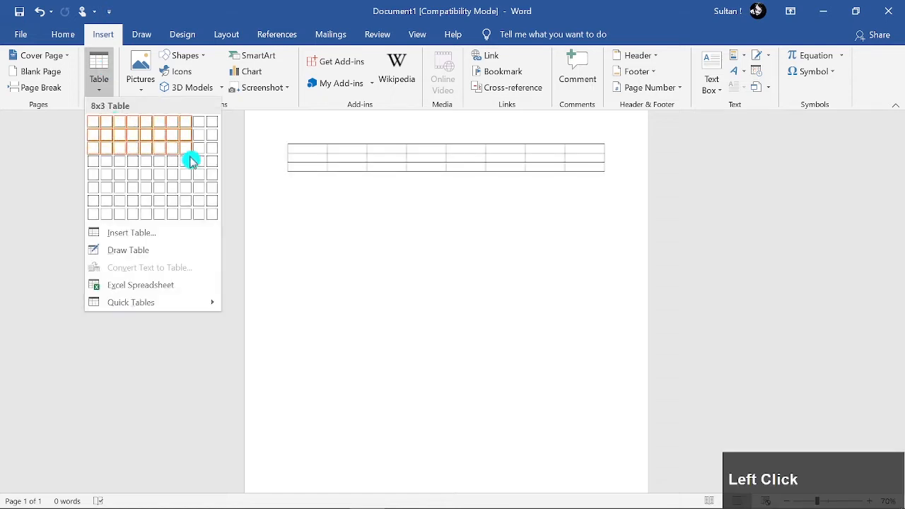
click(212, 216)
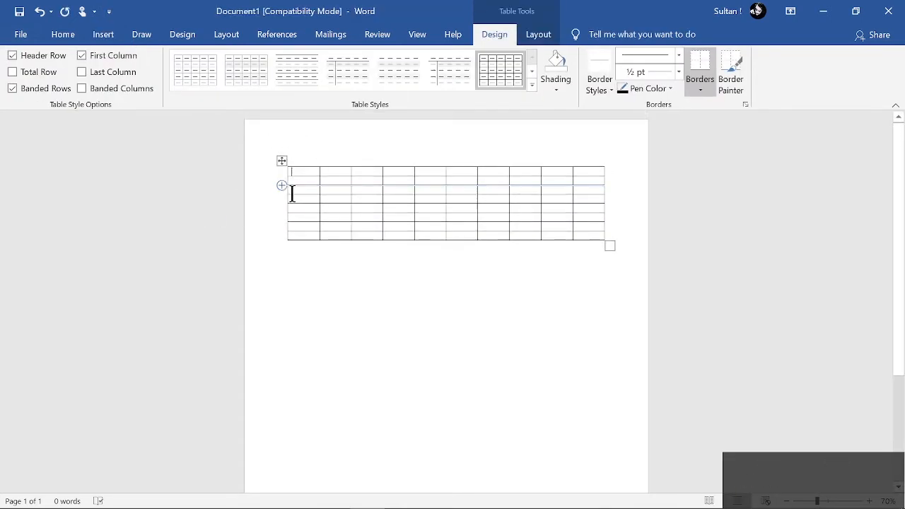
ctrl+scroll(292, 195, up, 4)
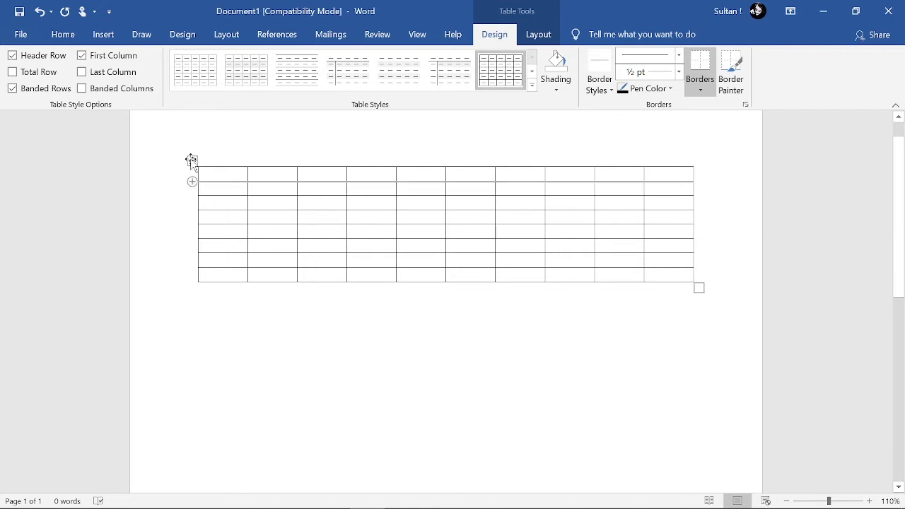
Remove the 10x8 table from the page
click(100, 34)
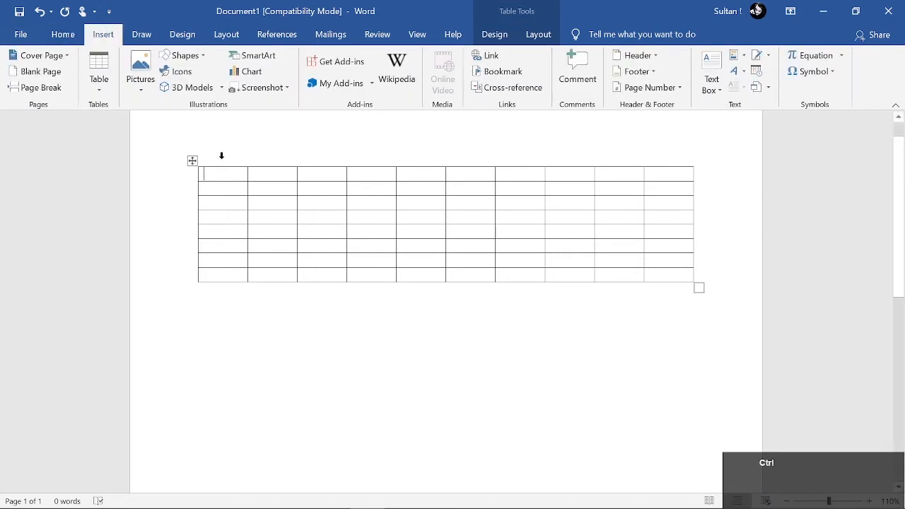
key(ctrl+a)
key(BackSpace)
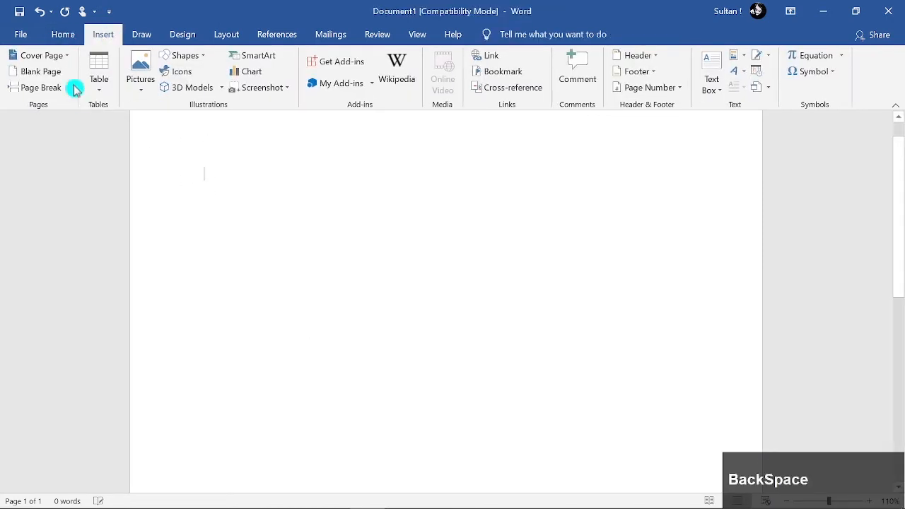
Insert a 10x8 table from the size grid and append three rows by advancing past its last cell
click(98, 74)
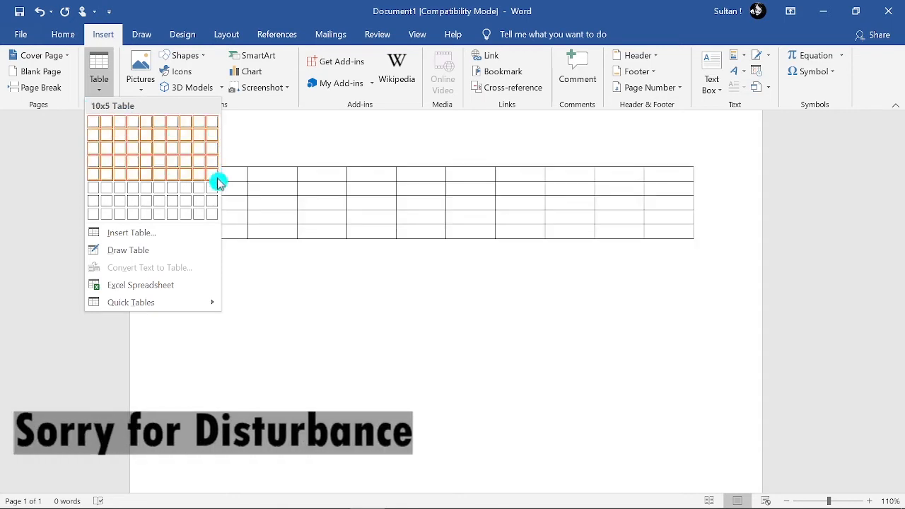
click(217, 215)
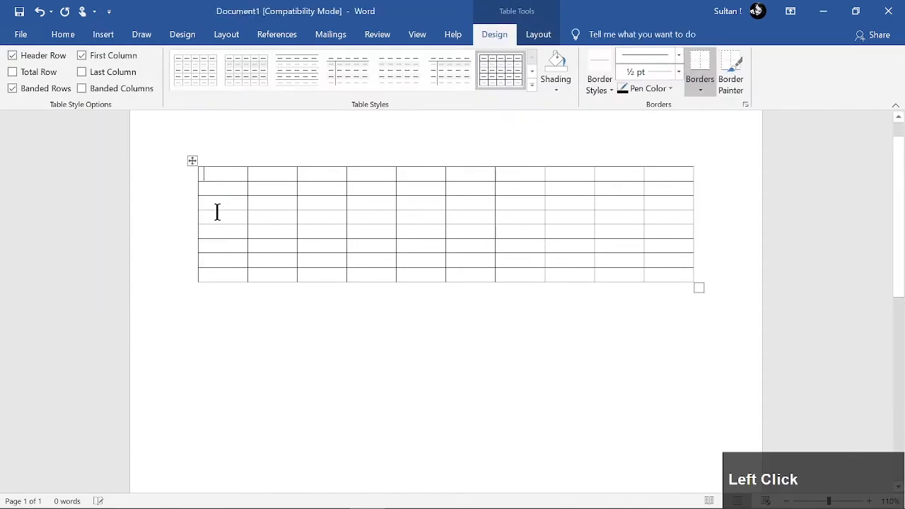
click(675, 283)
key(Tab)
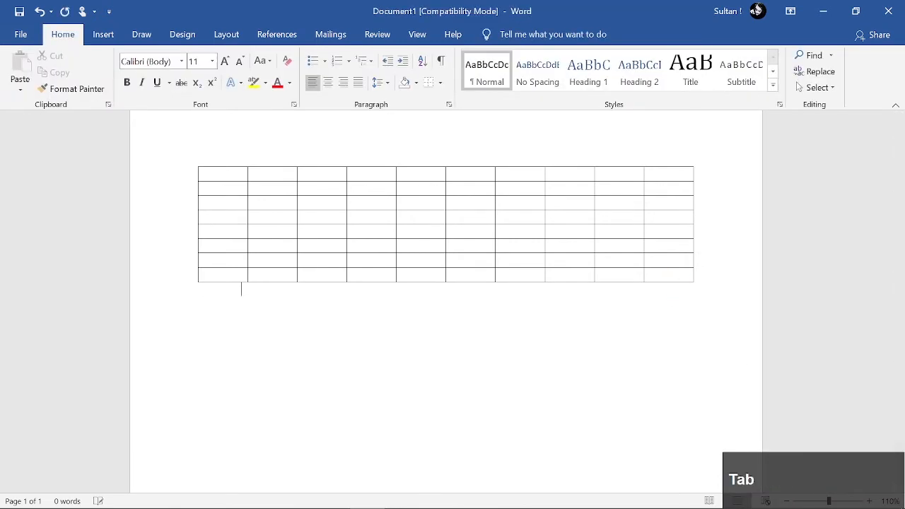
click(675, 277)
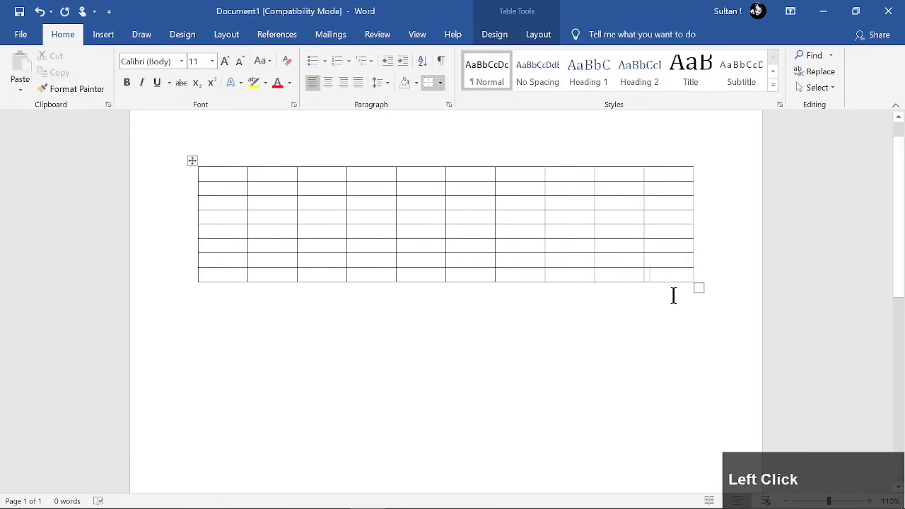
key(Tab)
click(672, 287)
key(Tab)
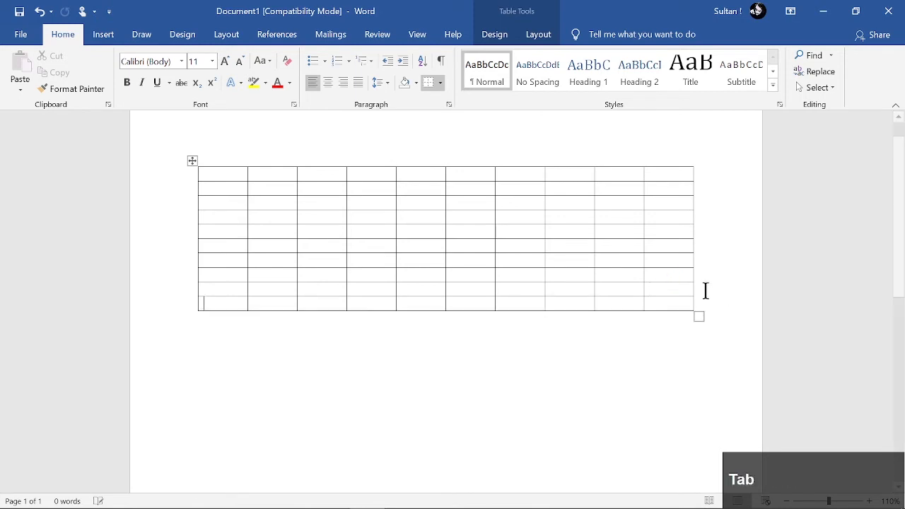
click(668, 300)
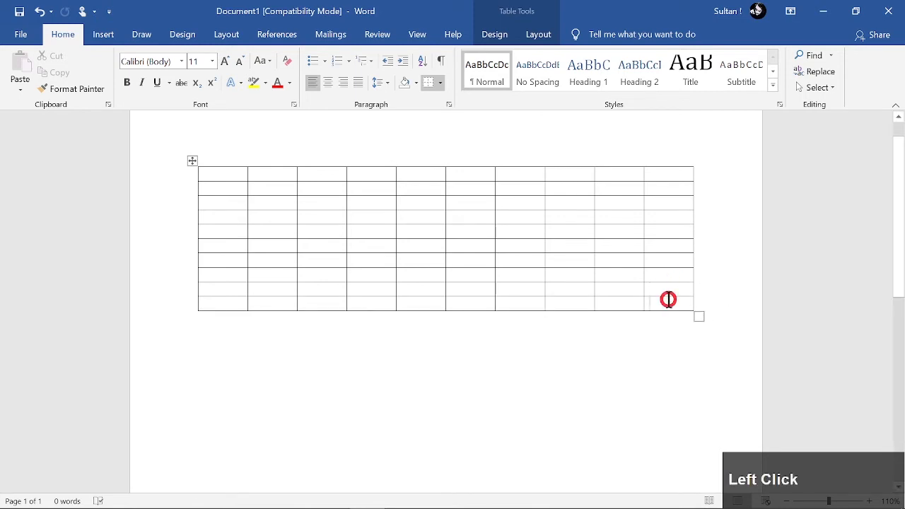
key(Tab)
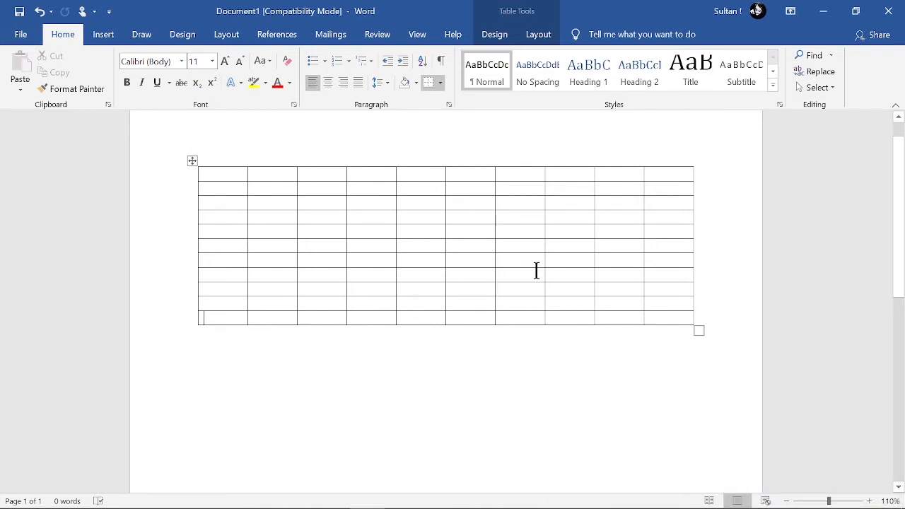
Delete the whole extended table so the page is empty
click(222, 177)
click(106, 36)
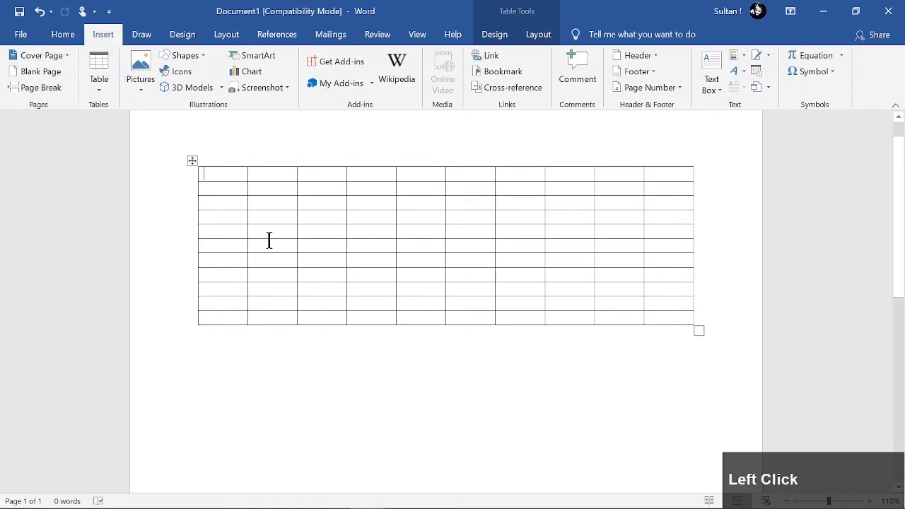
key(ctrl+a)
key(BackSpace)
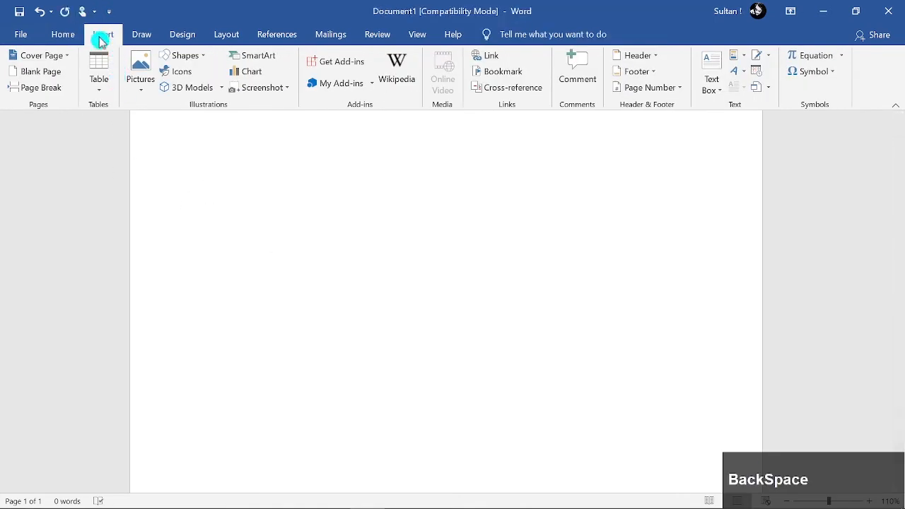
Insert a table of 16 columns and 20 rows on the empty page through the Insert Table dialog
click(106, 81)
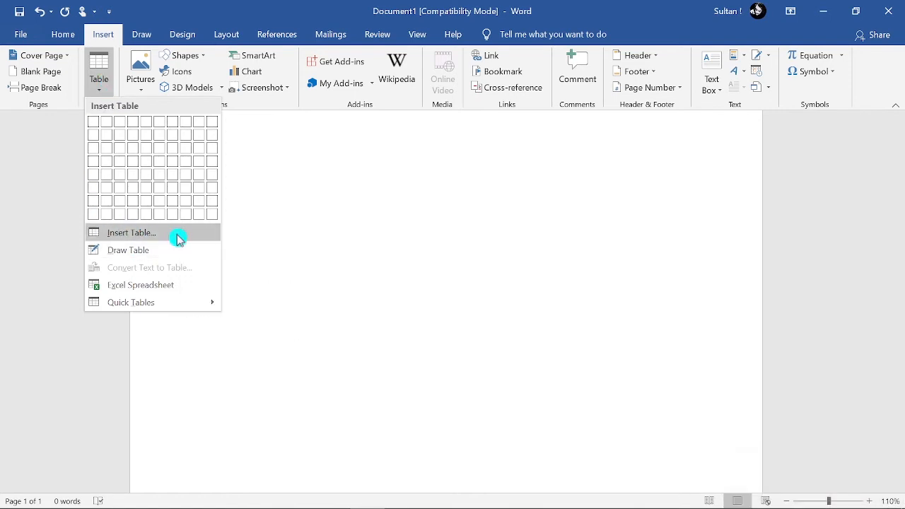
click(150, 235)
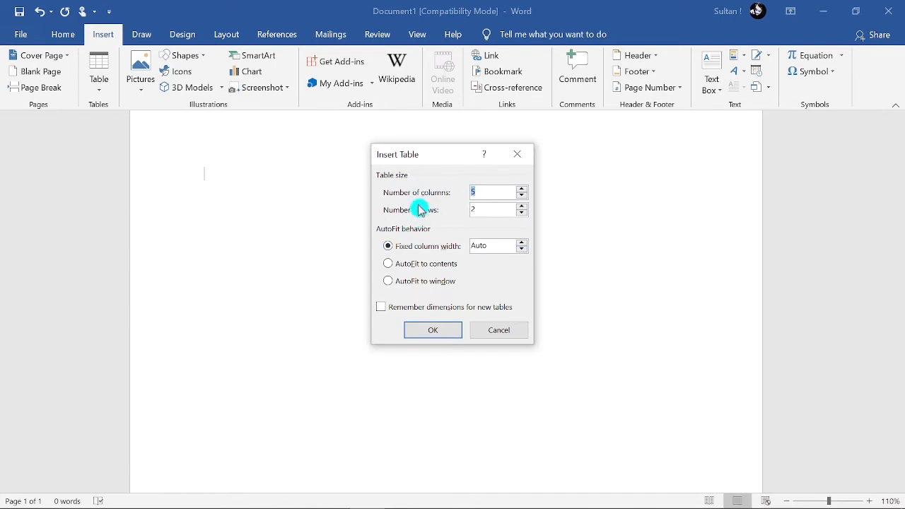
click(502, 212)
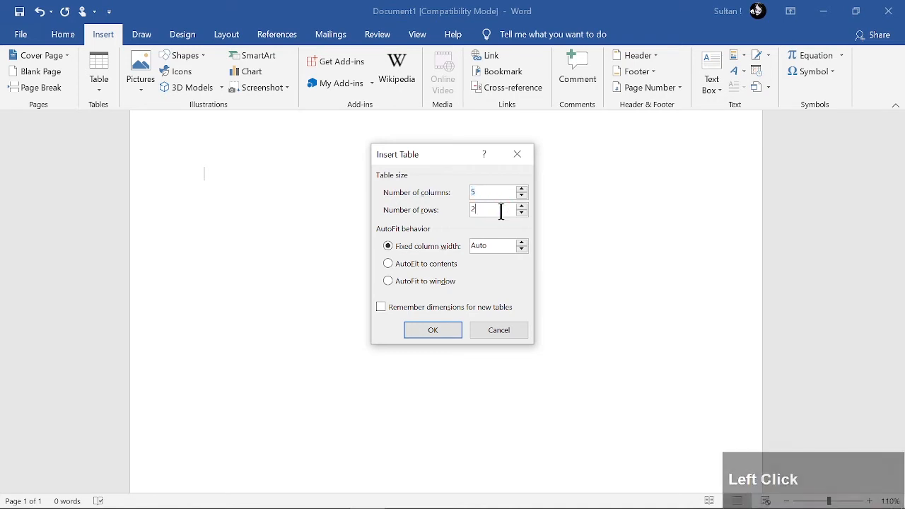
click(496, 190)
key(ctrl+a)
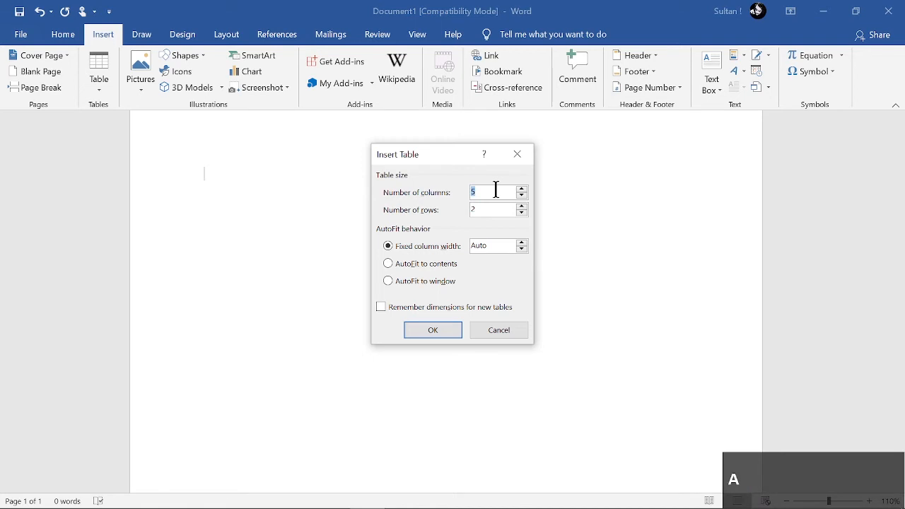
text(16)
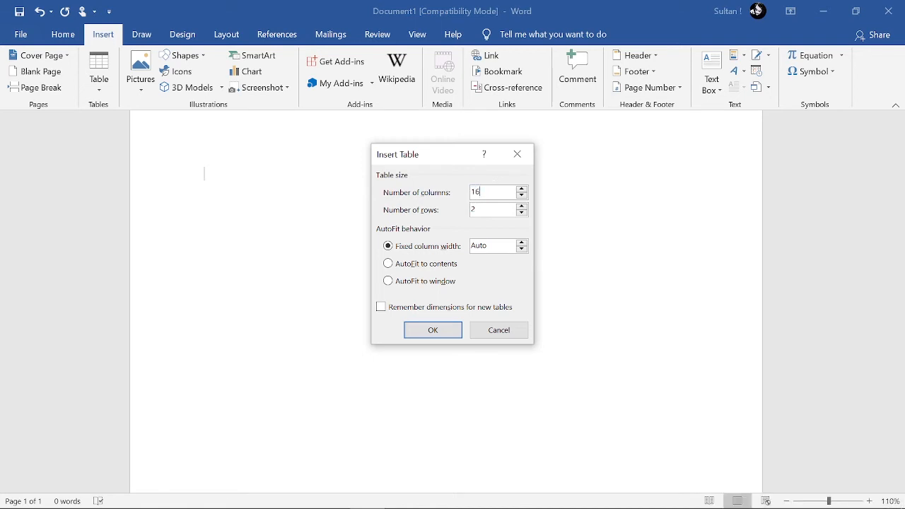
click(505, 208)
text(0)
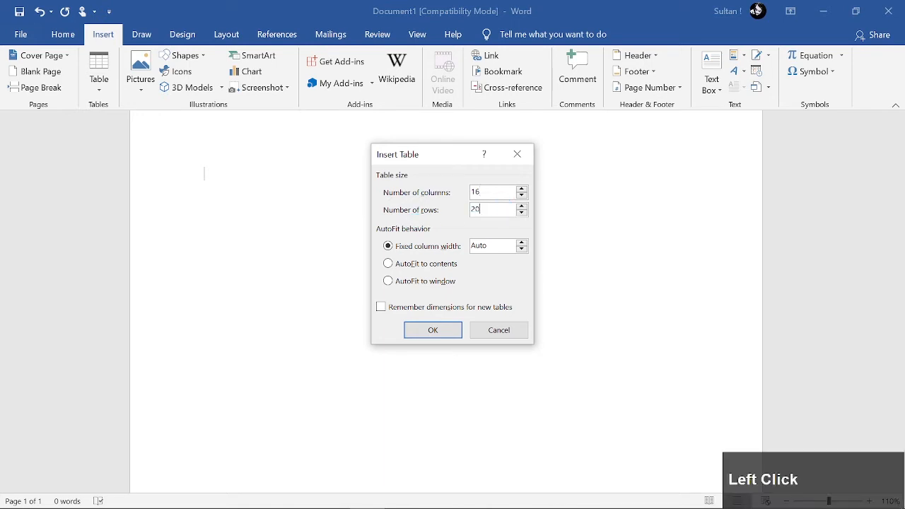
key(Return)
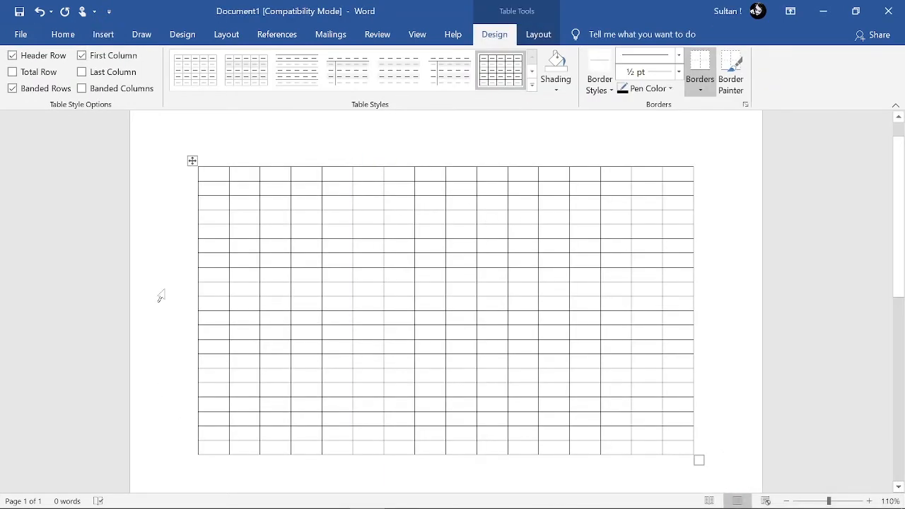
Split the top three cells of the table's fourth column with vertical lines drawn using Draw Table
click(104, 34)
click(99, 70)
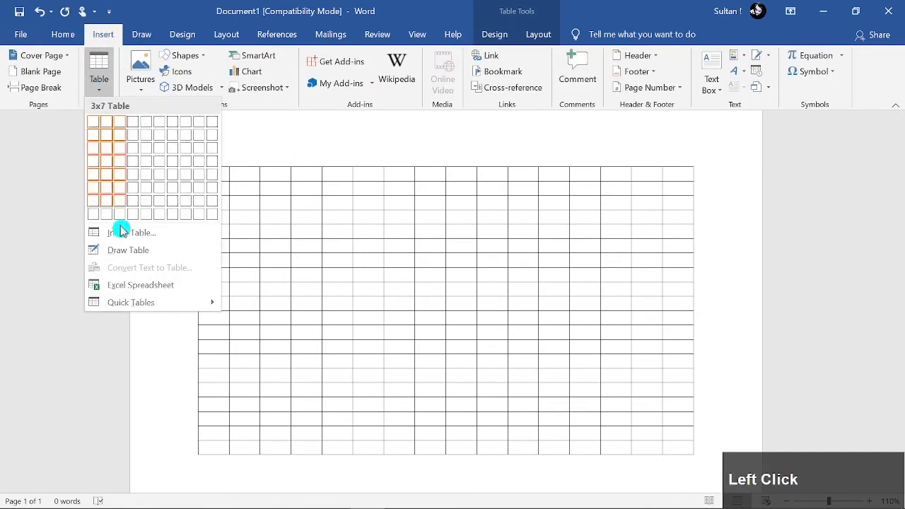
click(202, 255)
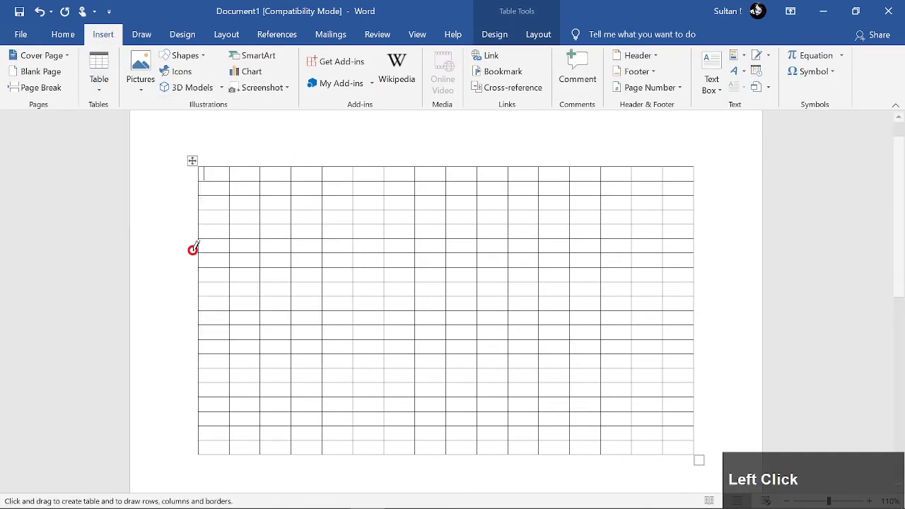
ctrl+scroll(402, 204, up, 2)
ctrl+scroll(402, 204, up, 6)
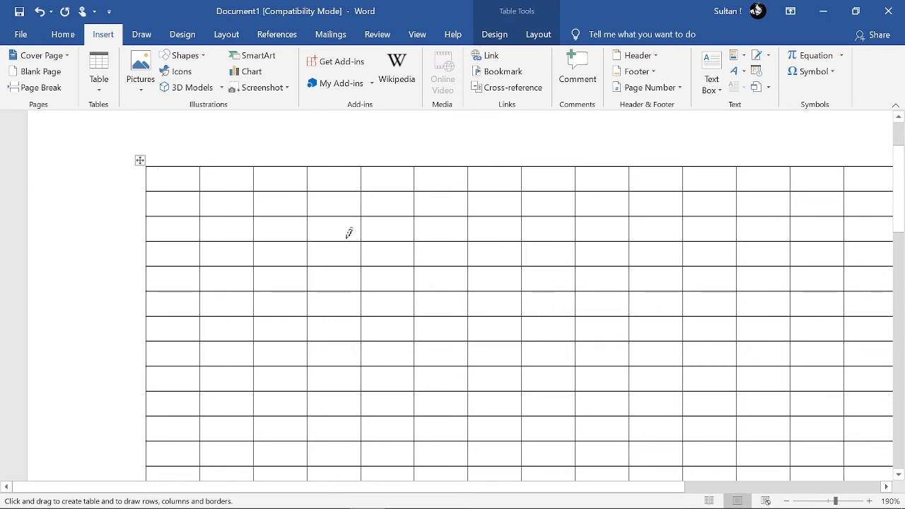
drag(340, 170, 339, 185)
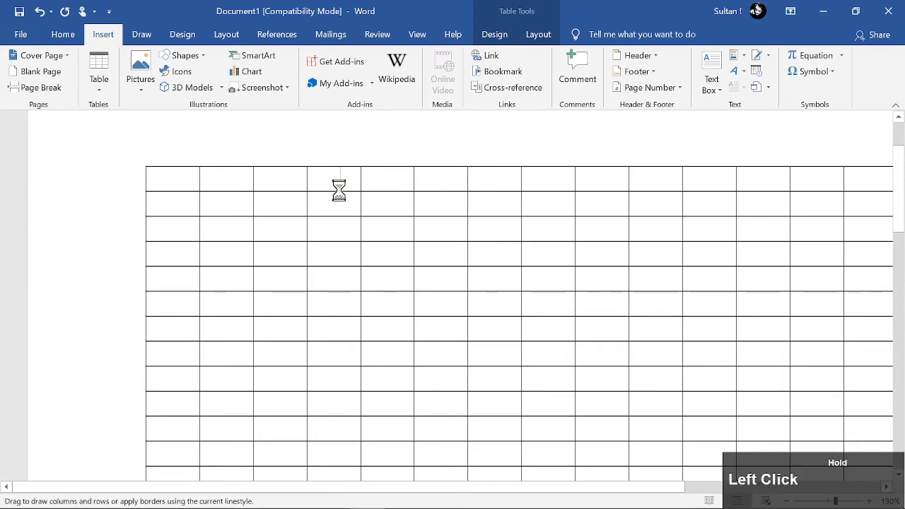
drag(338, 190, 333, 234)
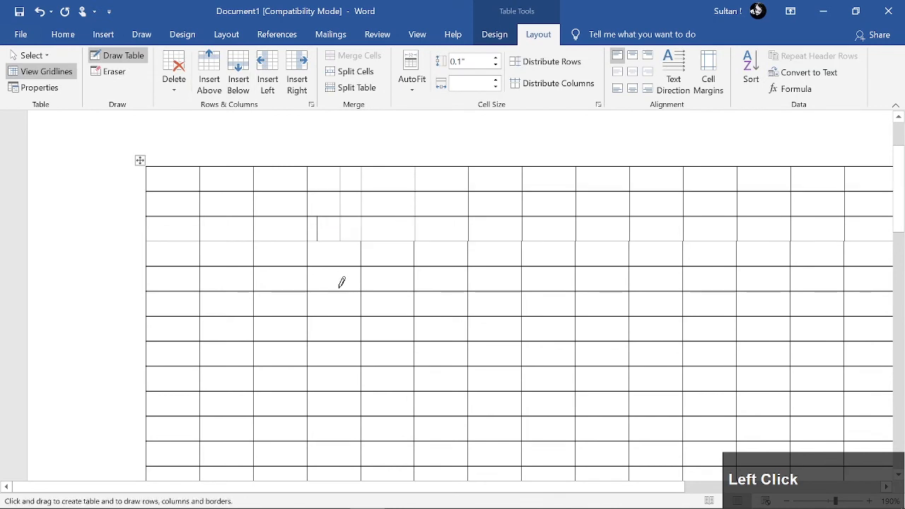
drag(403, 233, 402, 238)
Draw six separate single-cell tables of varying sizes in the space below the large table, the first about 1.65 by 0.64 inches
scroll(397, 198, down, 5)
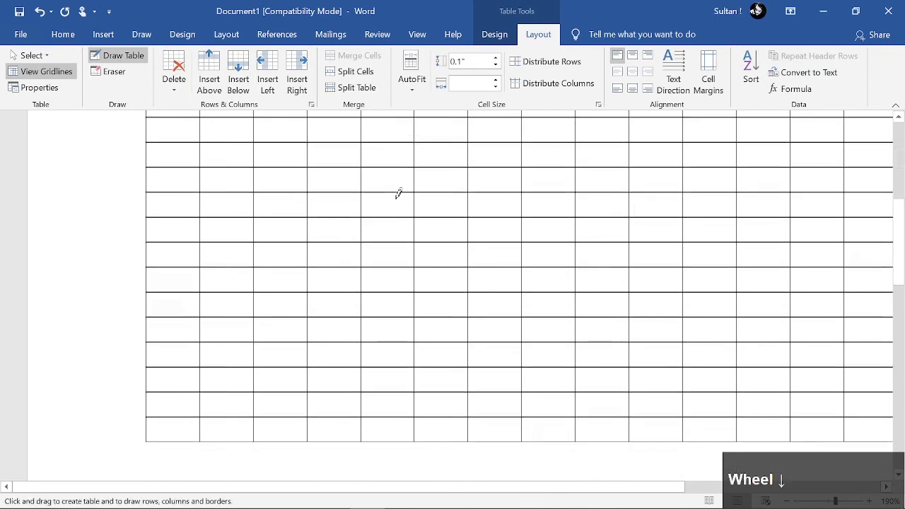
ctrl+scroll(398, 194, down, 1)
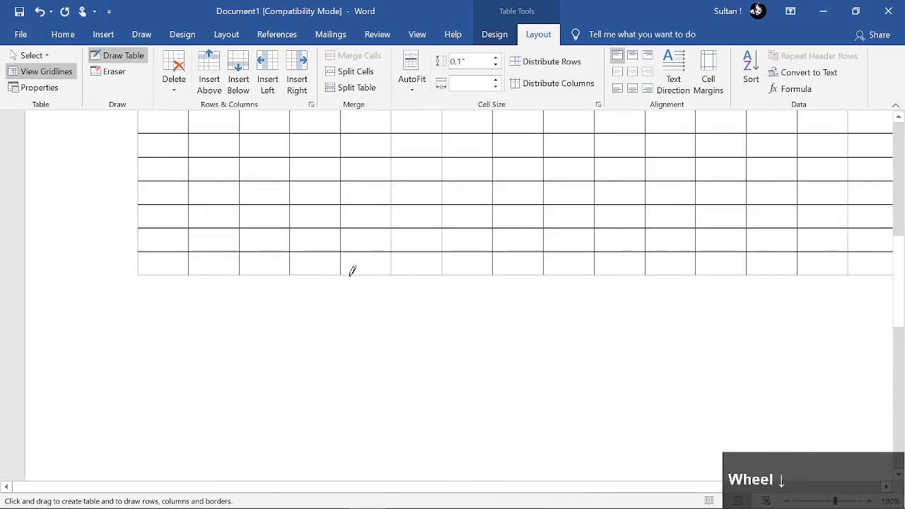
mouse_move(286, 335)
mouse_down()
mouse_move(485, 393)
mouse_move(488, 414)
mouse_up()
mouse_move(586, 338)
mouse_down()
mouse_move(660, 430)
mouse_move(681, 434)
mouse_up()
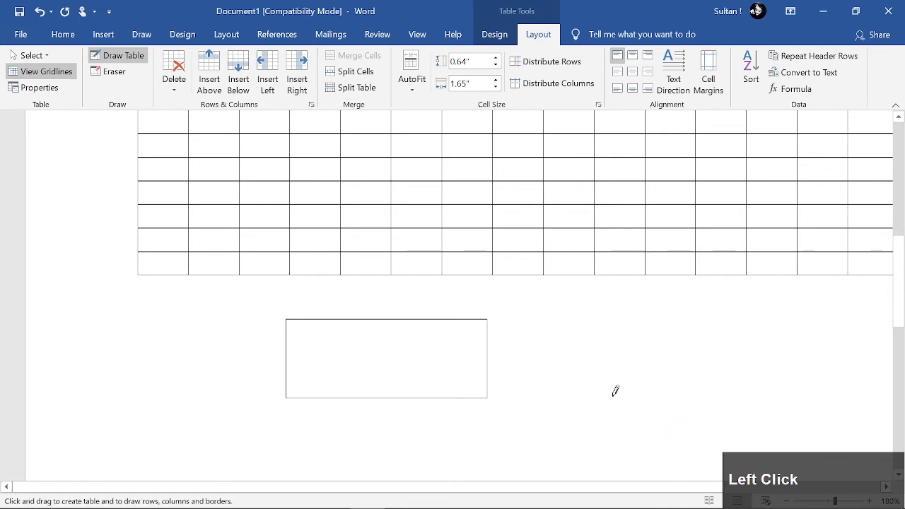
scroll(565, 356, down, 3)
ctrl+scroll(567, 351, down, 3)
drag(365, 249, 455, 342)
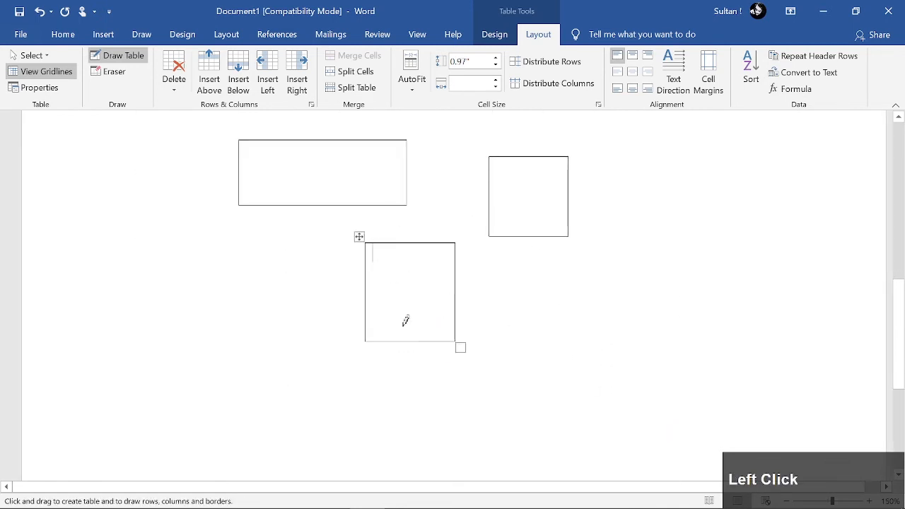
drag(663, 141, 807, 224)
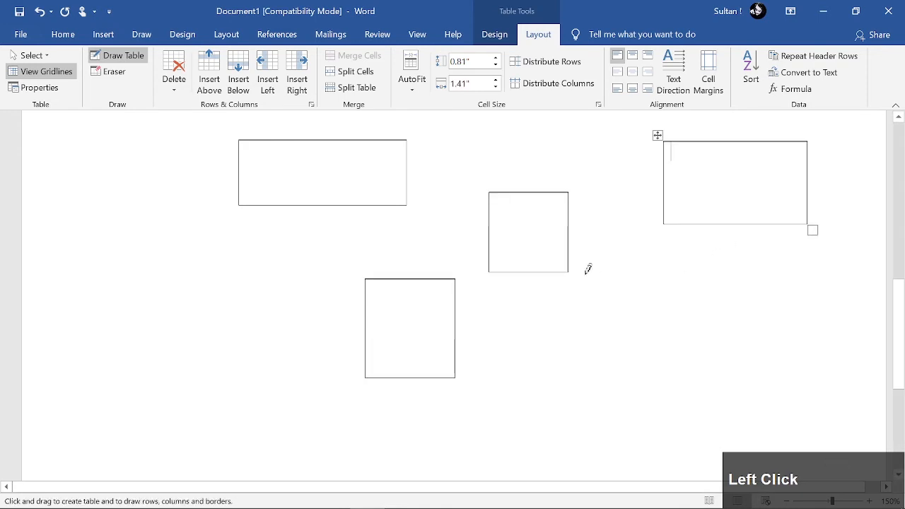
drag(662, 316, 596, 278)
drag(597, 373, 663, 422)
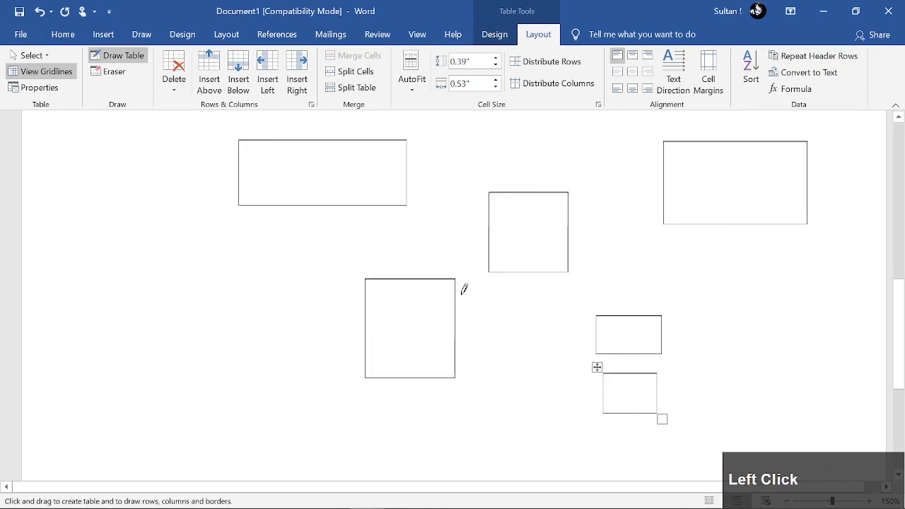
Draw two more single-cell tables further down the page, the second about 1.29 by 0.66 inches, and try to divide the first one vertically
ctrl+scroll(463, 286, down, 1)
scroll(347, 280, down, 5)
drag(270, 259, 457, 336)
drag(640, 341, 518, 278)
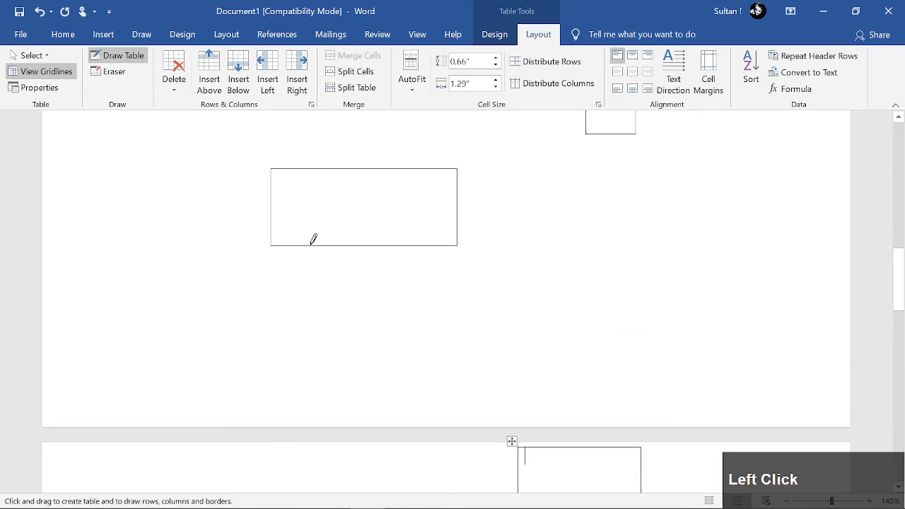
drag(318, 167, 322, 260)
Draw a table about 2.28 by 1.49 inches and divide it with a vertical line, making its first column about 0.78 inches wide
drag(410, 175, 627, 317)
scroll(472, 336, down, 5)
scroll(493, 186, down, 3)
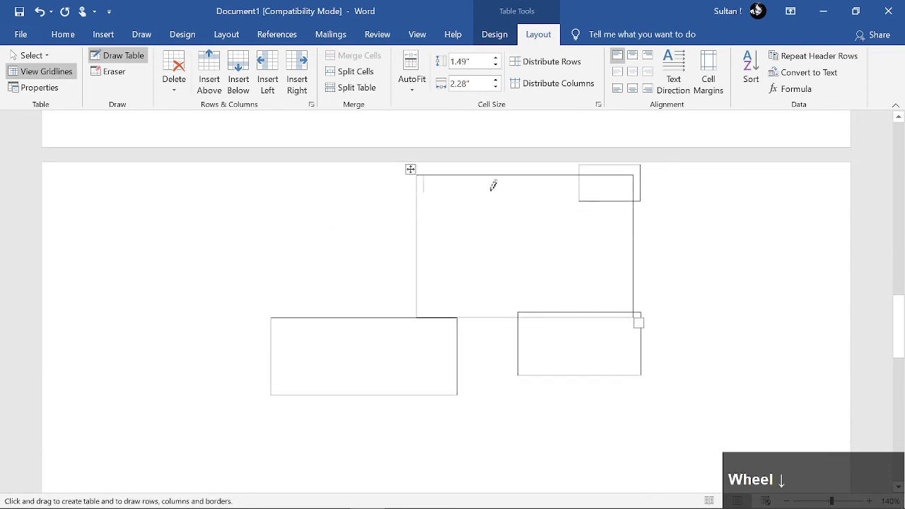
drag(493, 171, 490, 303)
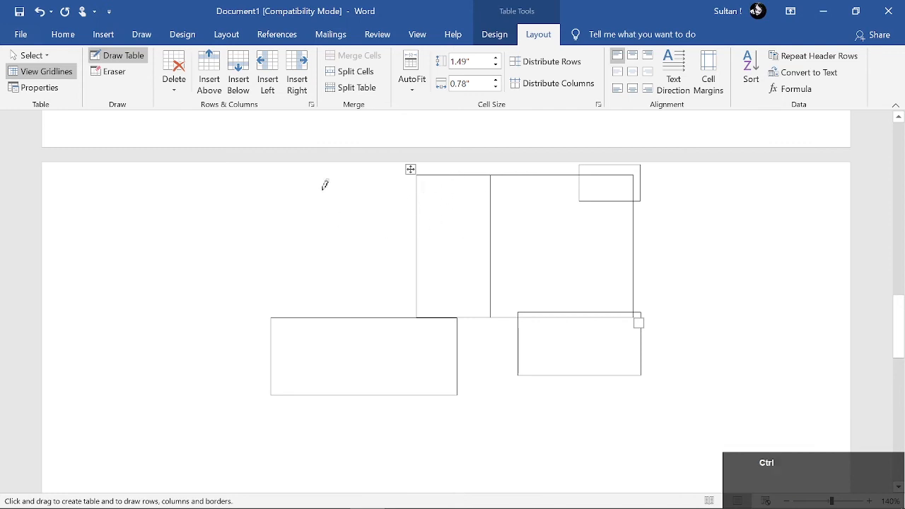
Delete the entire document content, including all inserted and drawn tables
key(ctrl+a)
key(BackSpace)
scroll(299, 215, up, 1)
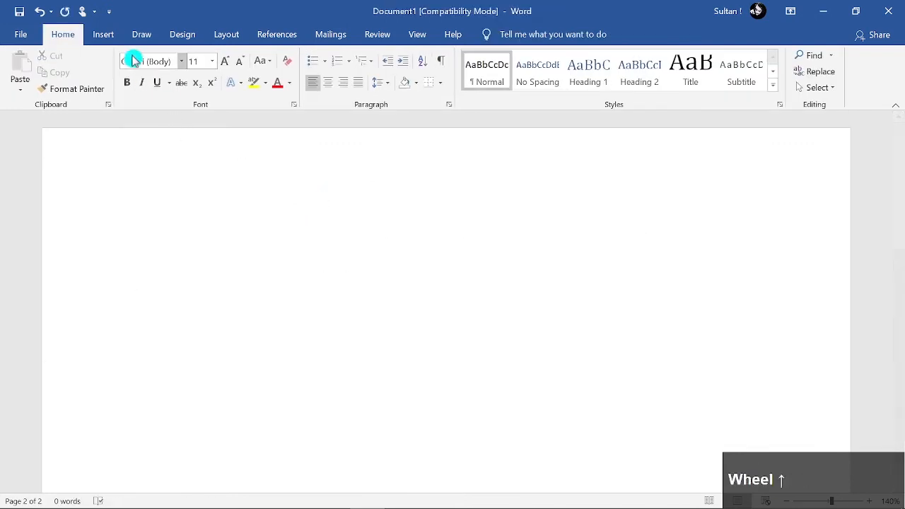
Insert an embedded Excel spreadsheet on the empty page
click(103, 34)
click(98, 84)
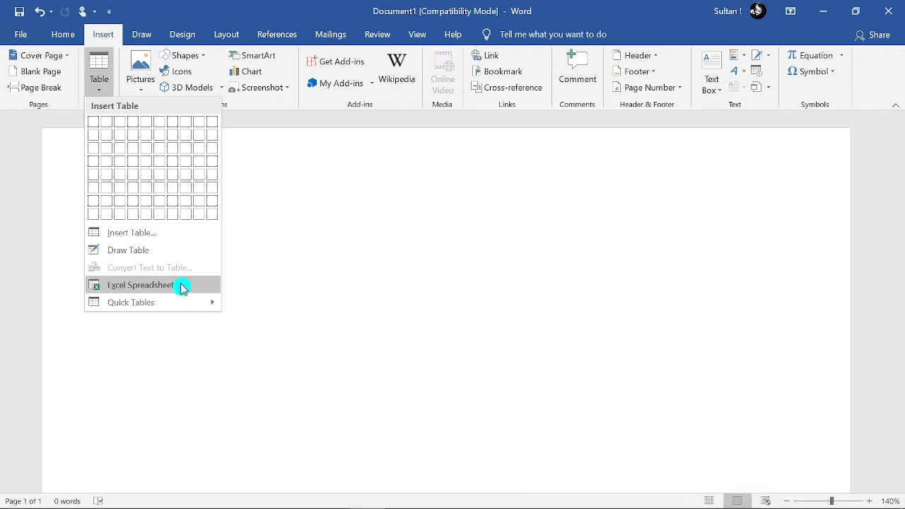
click(141, 285)
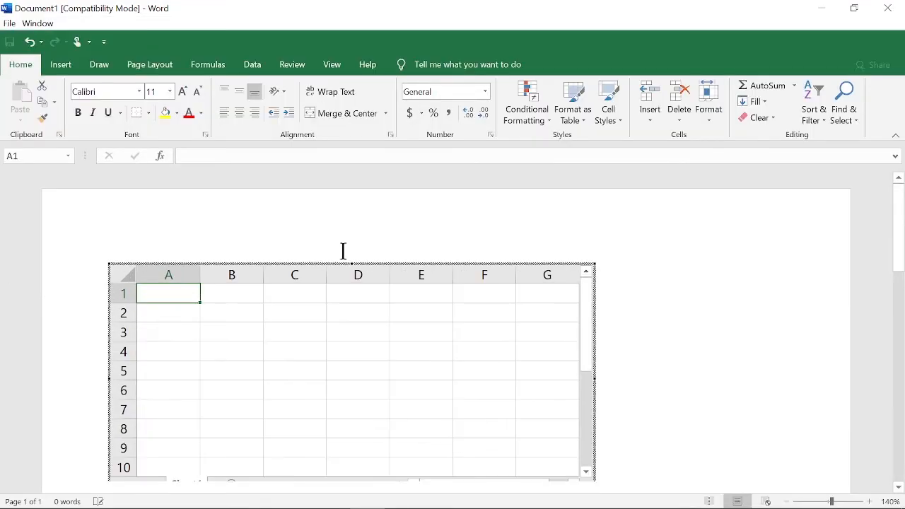
Enter fdg in A1, gr in B4, trgg in C3 and rtrthr in C8 of the spreadsheet, and return to the document
text(fdg)
click(256, 349)
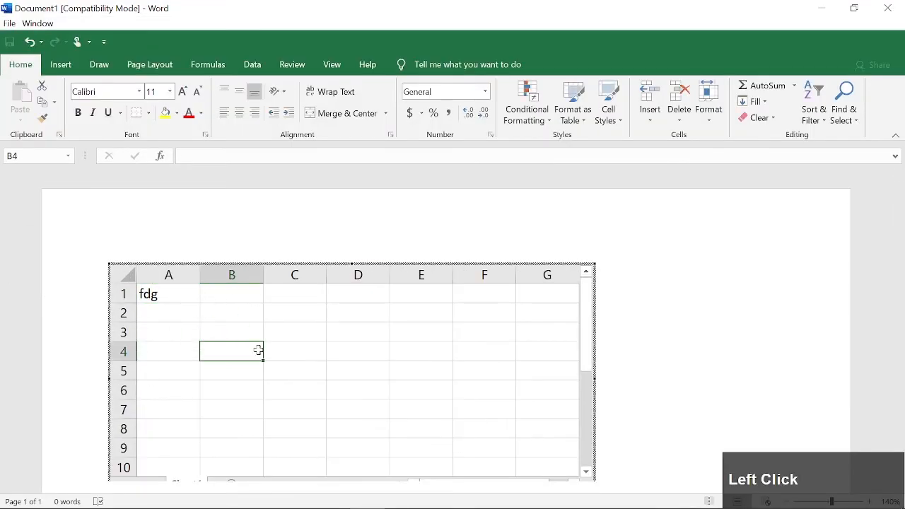
text(gr)
click(299, 333)
text(trgg)
click(281, 421)
text(rtrthr)
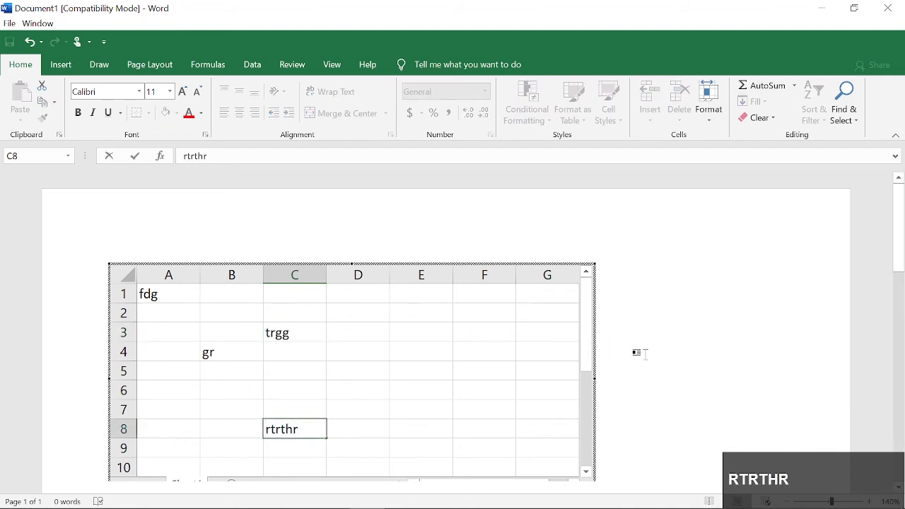
click(523, 347)
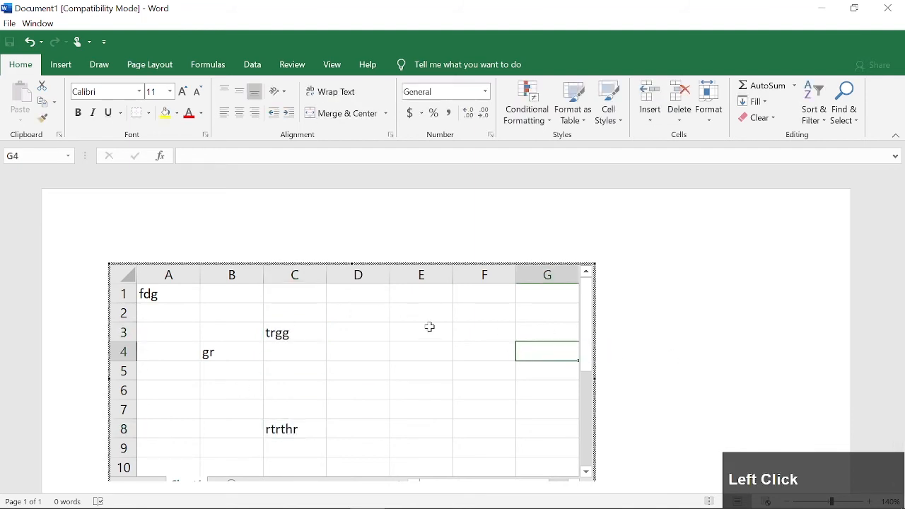
click(671, 286)
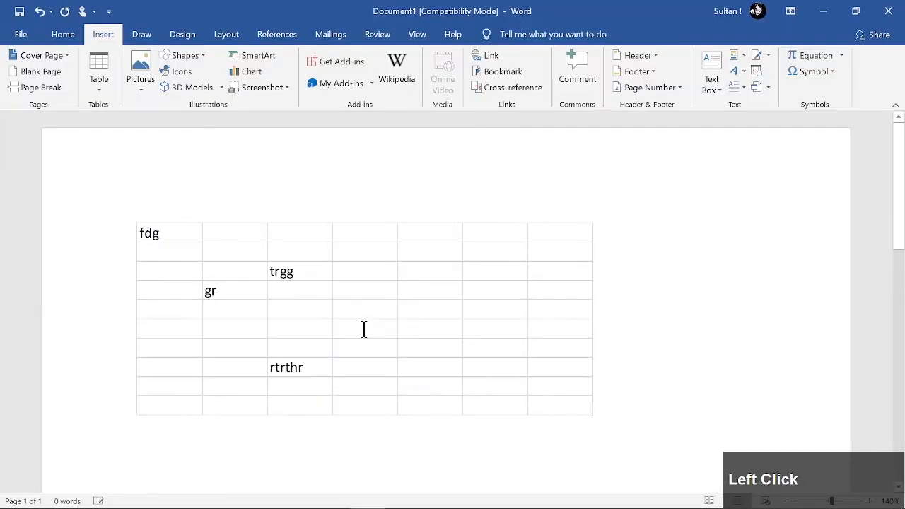
Reopen the embedded spreadsheet for editing, look through its rows and return to the document
mouse_move(189, 243)
mouse_down()
mouse_move(313, 270)
mouse_move(476, 353)
mouse_up()
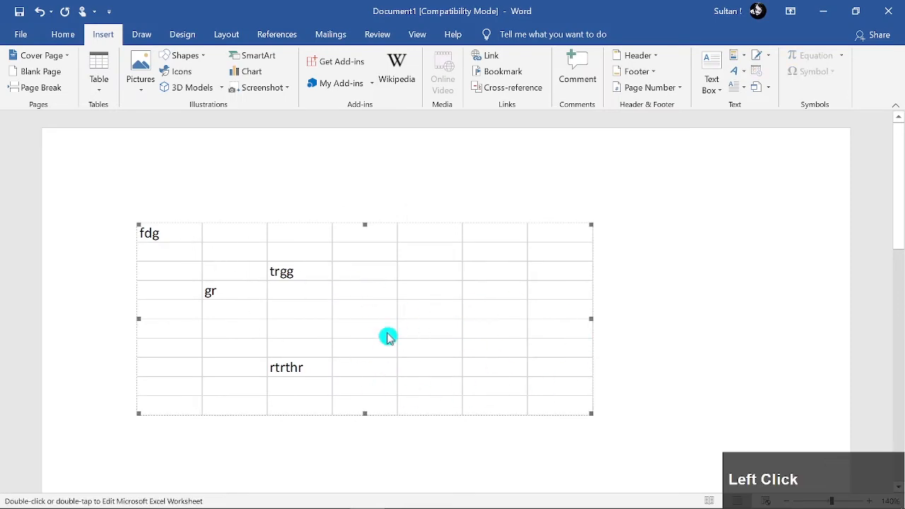
double_click(370, 367)
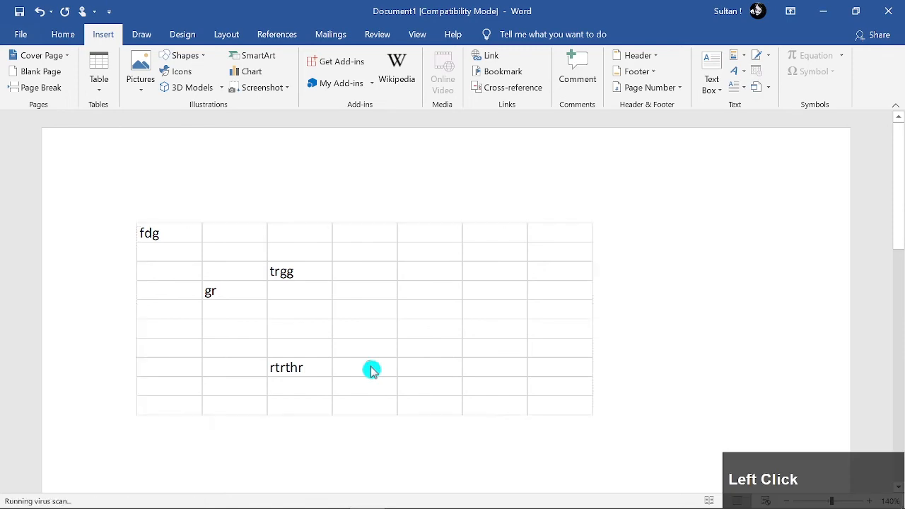
scroll(353, 342, down, 3)
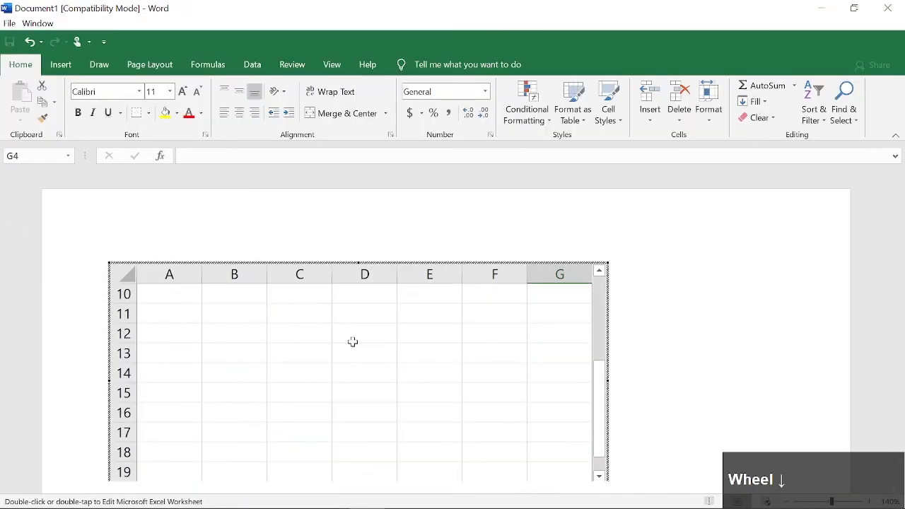
scroll(368, 355, up, 3)
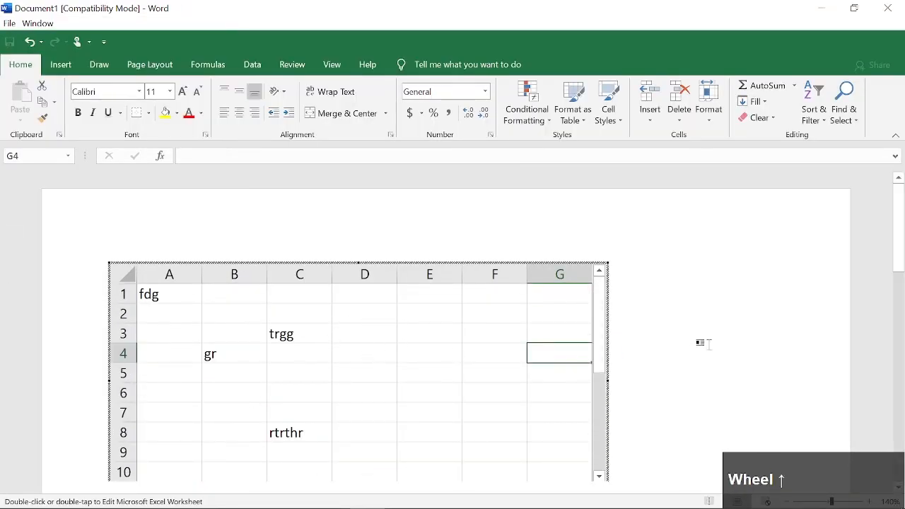
click(705, 345)
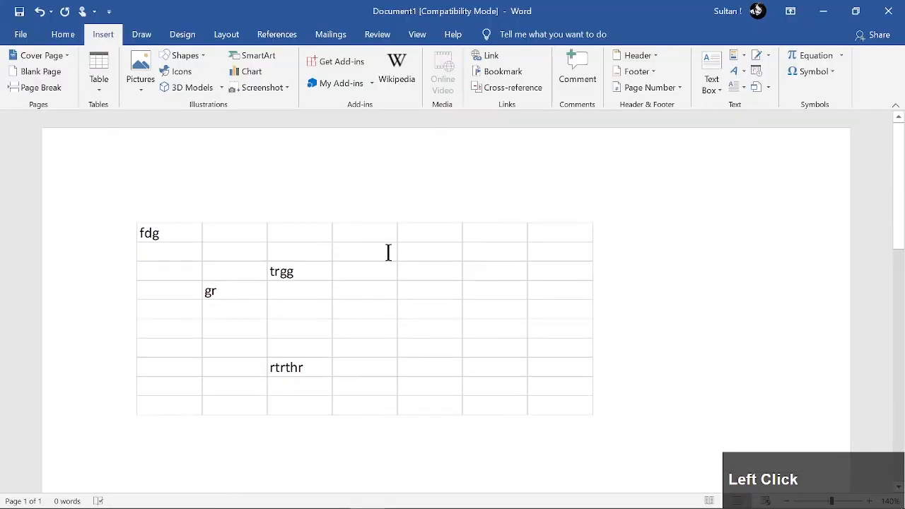
Delete the embedded spreadsheet from the page
click(535, 386)
key(BackSpace)
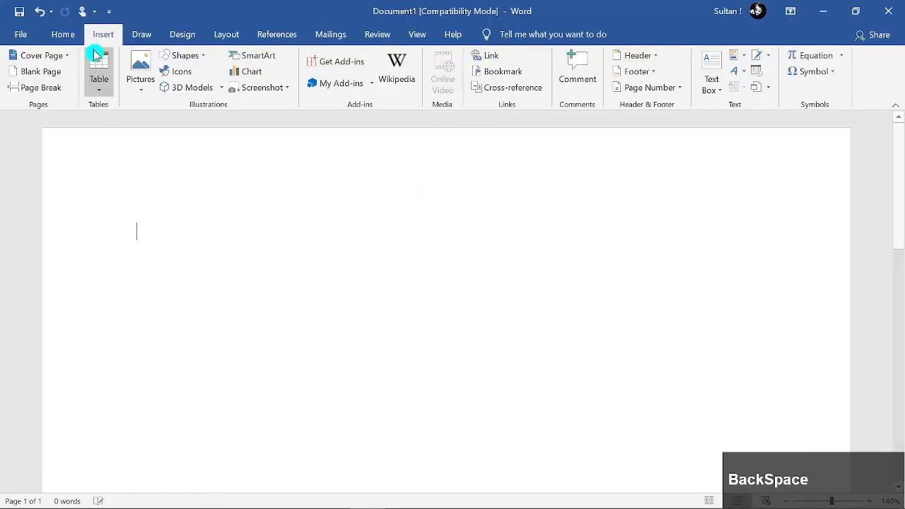
Browse the built-in quick tables and insert the Matrix table on the empty page
click(131, 85)
click(99, 81)
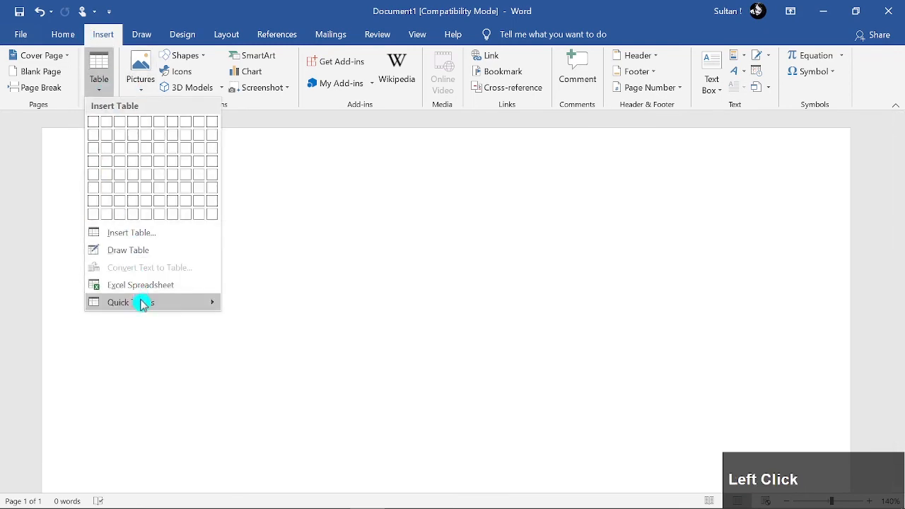
mouse_move(180, 306)
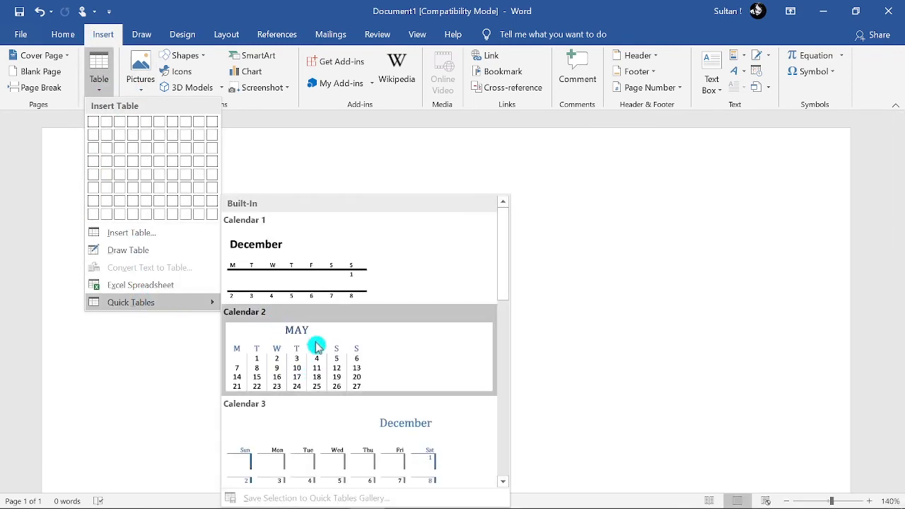
scroll(317, 346, down, 3)
scroll(314, 316, down, 3)
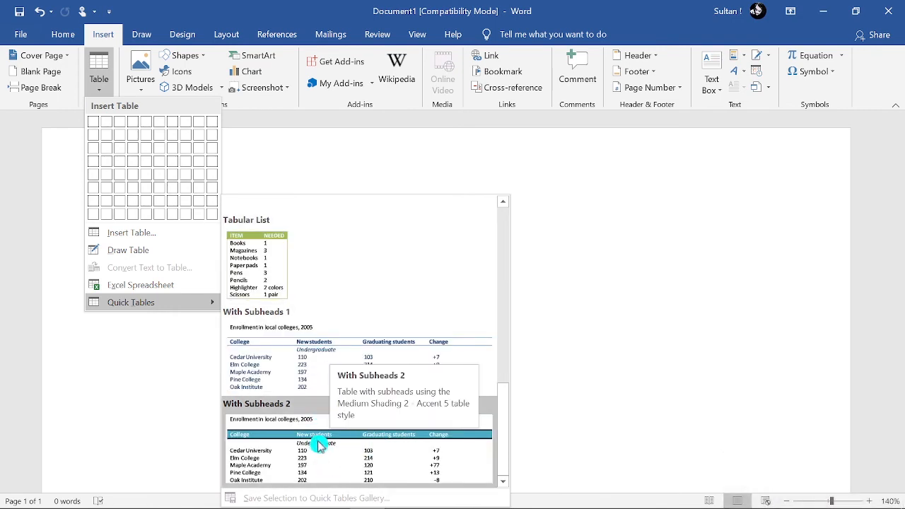
scroll(313, 332, down, 1)
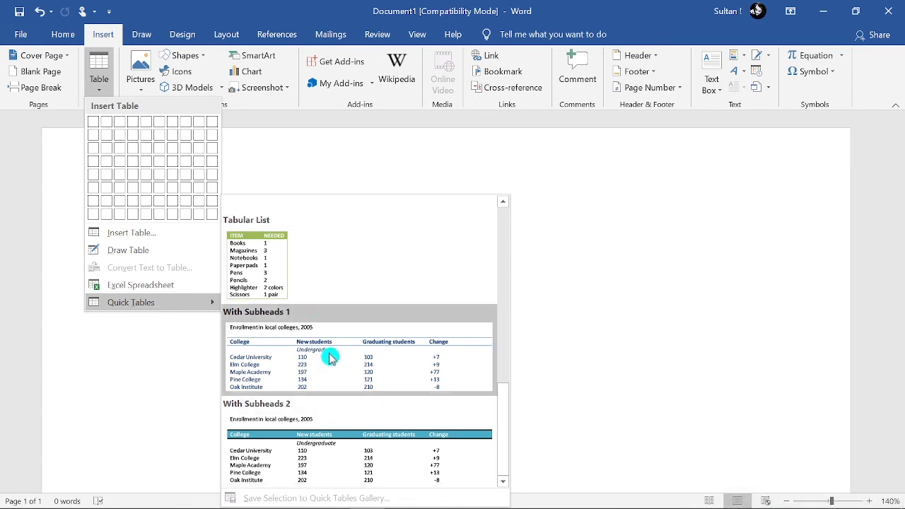
scroll(319, 318, up, 5)
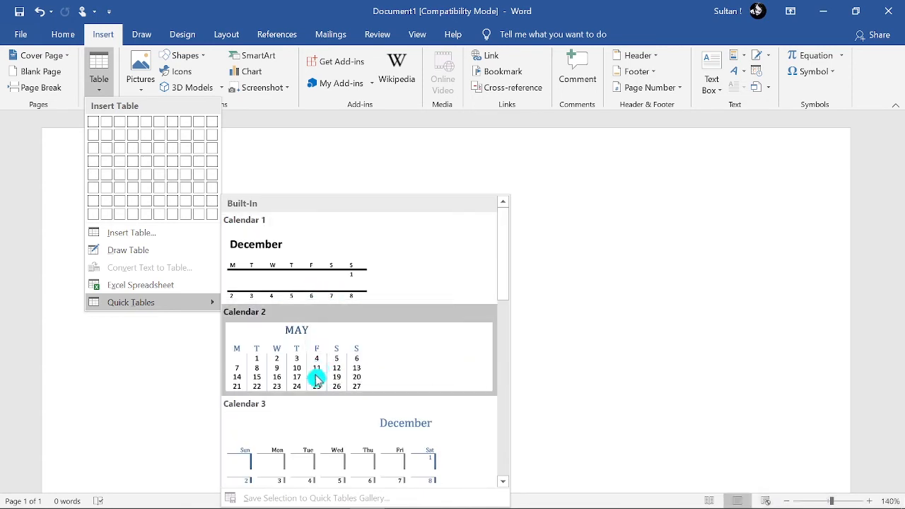
scroll(323, 418, down, 5)
scroll(314, 329, up, 3)
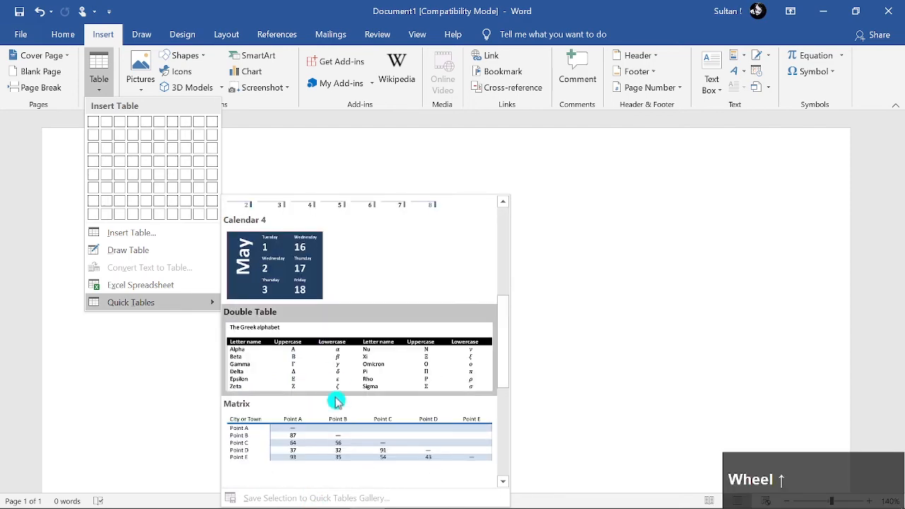
scroll(335, 343, down, 3)
scroll(335, 403, up, 3)
click(313, 427)
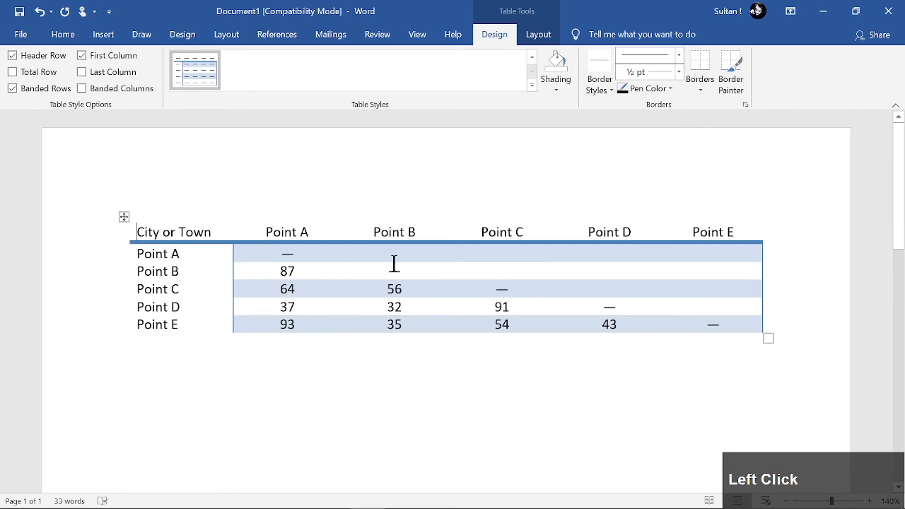
click(123, 217)
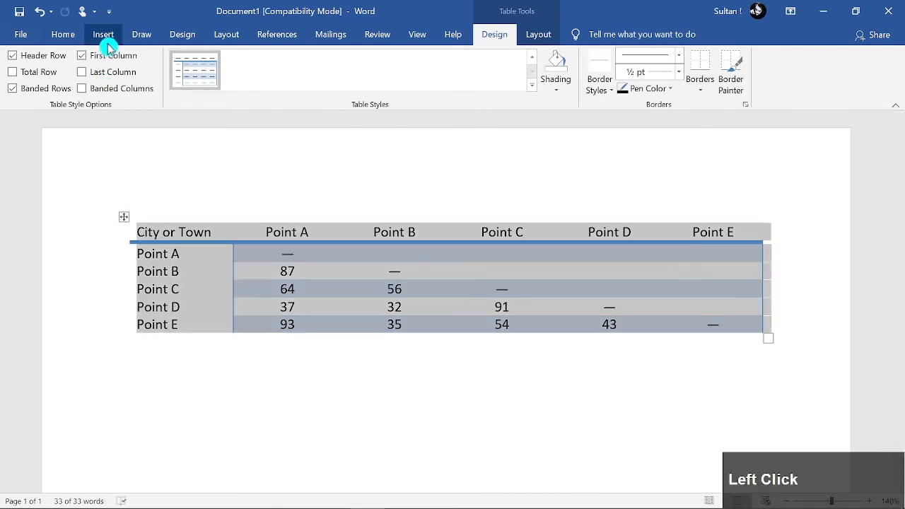
click(104, 37)
click(99, 70)
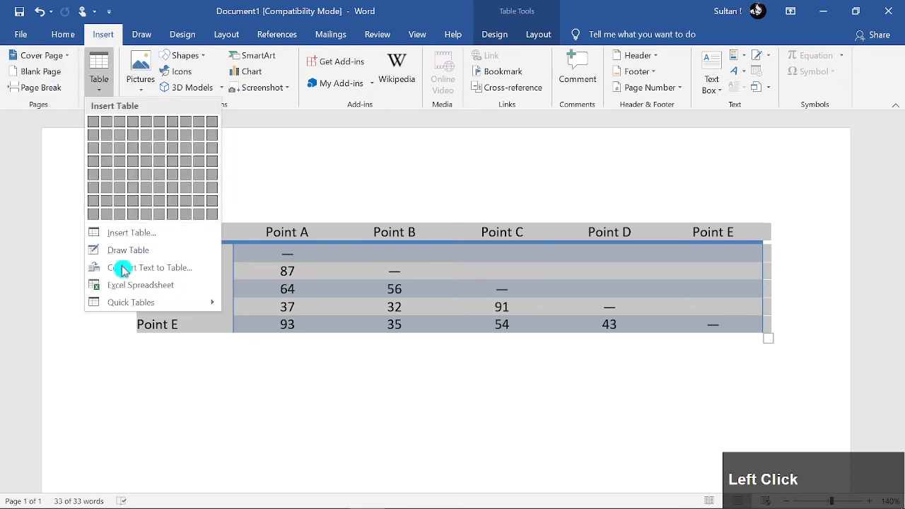
click(340, 337)
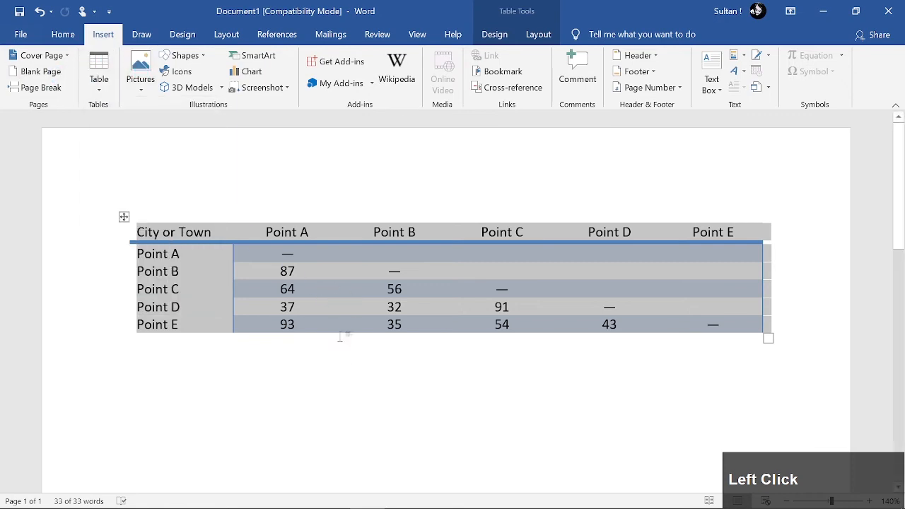
Insert the Calendar 4 quick table directly below the Matrix table
click(354, 355)
click(101, 88)
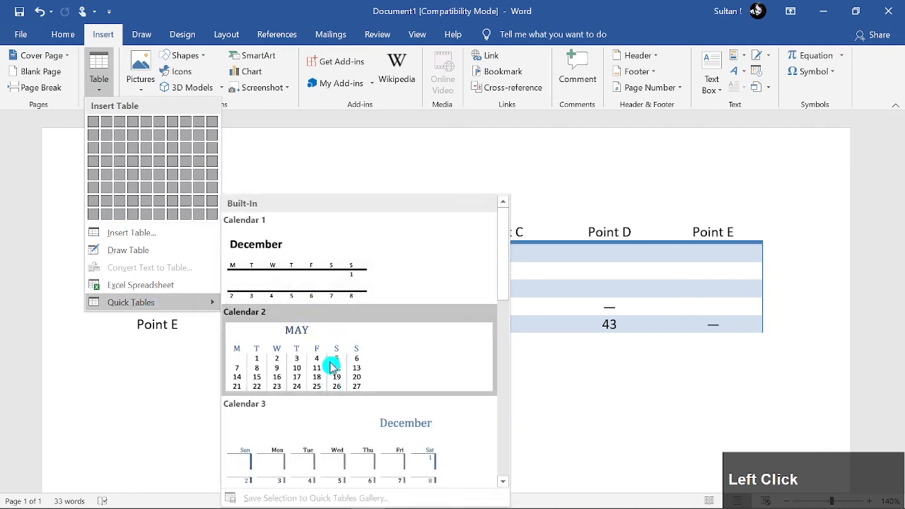
scroll(383, 356, down, 3)
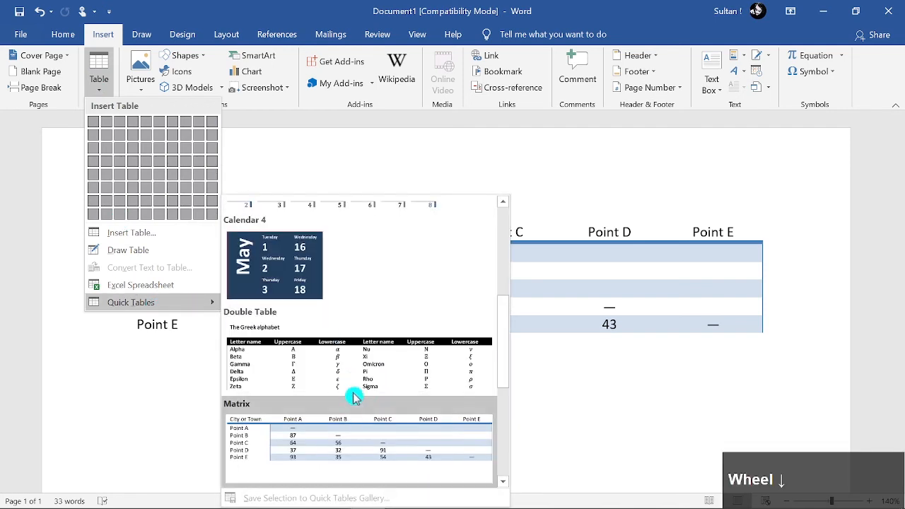
click(311, 286)
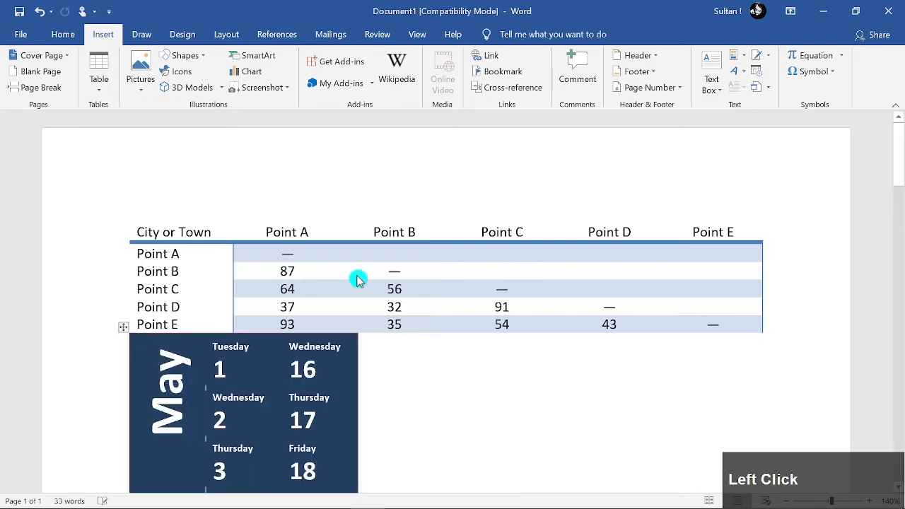
Look over the inserted May calendar, and delete all of the document's content, including both quick tables
scroll(357, 281, down, 3)
click(241, 353)
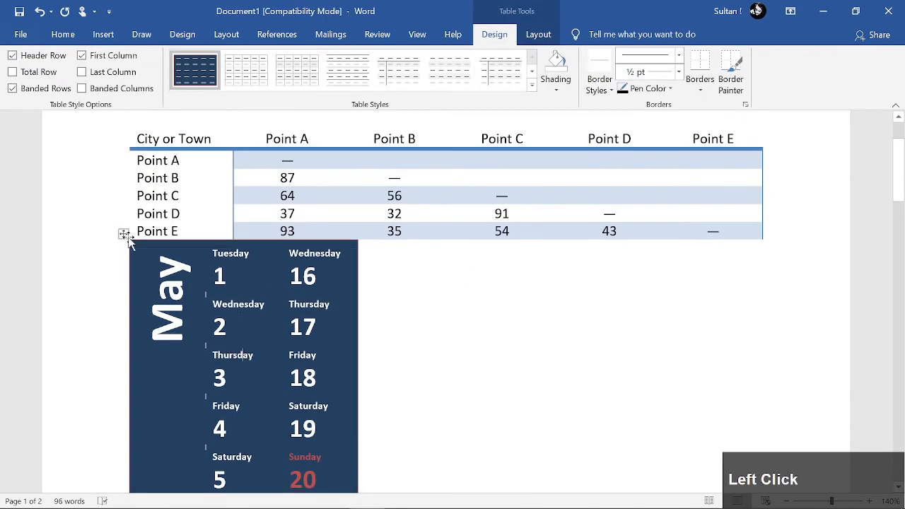
click(123, 234)
click(361, 392)
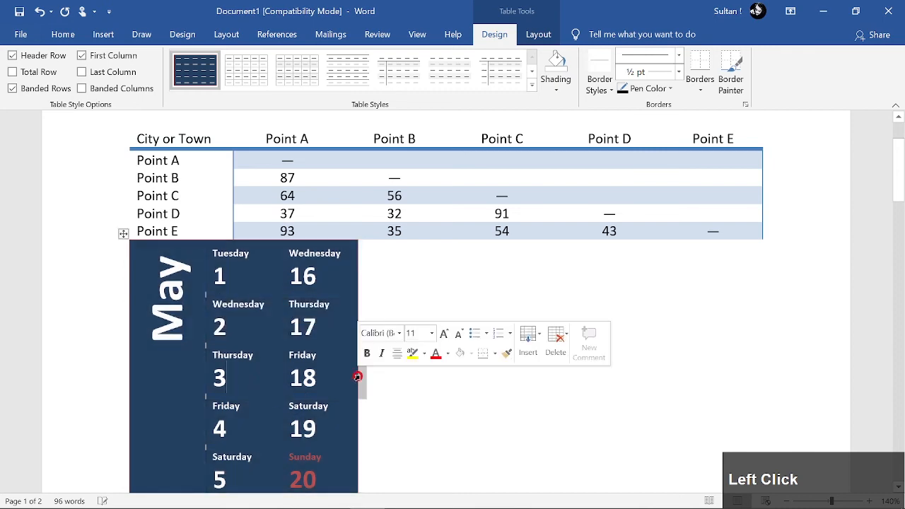
scroll(495, 361, down, 10)
scroll(430, 356, up, 8)
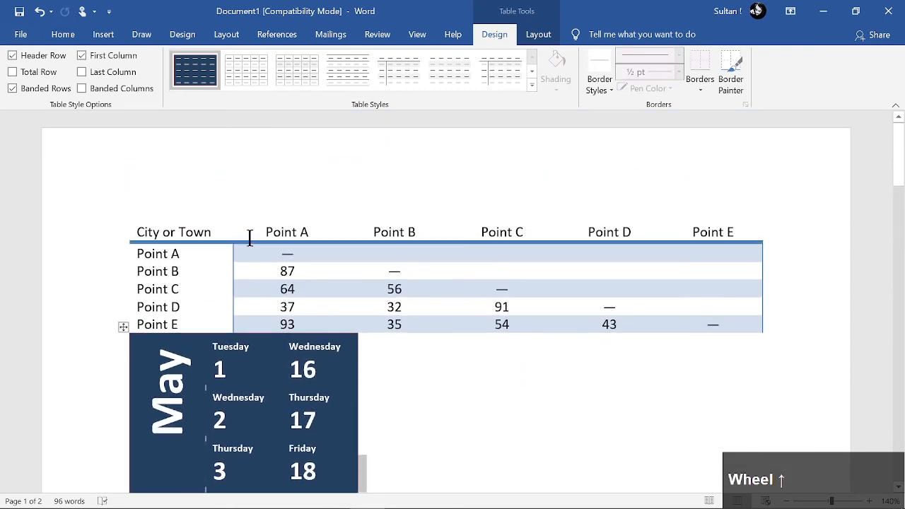
key(ctrl+a)
key(BackSpace)
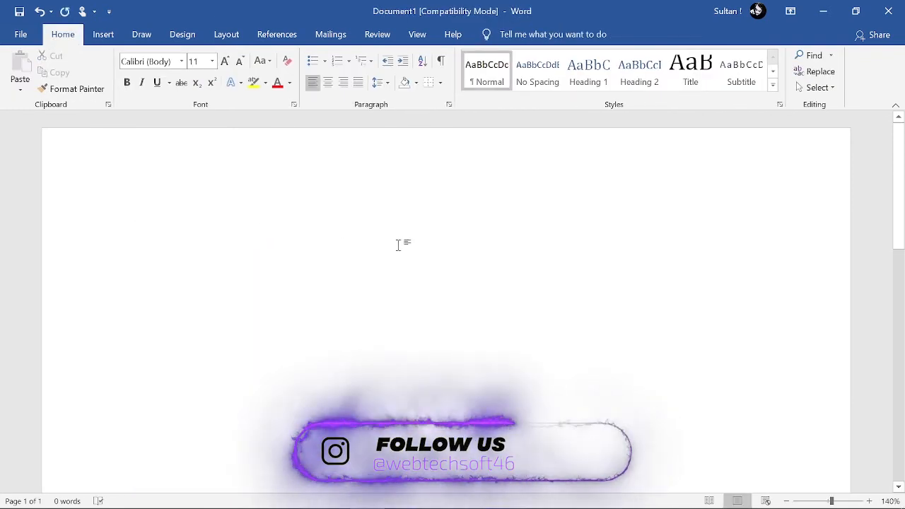
Insert an empty table with four columns and three rows on the cleared page
click(107, 34)
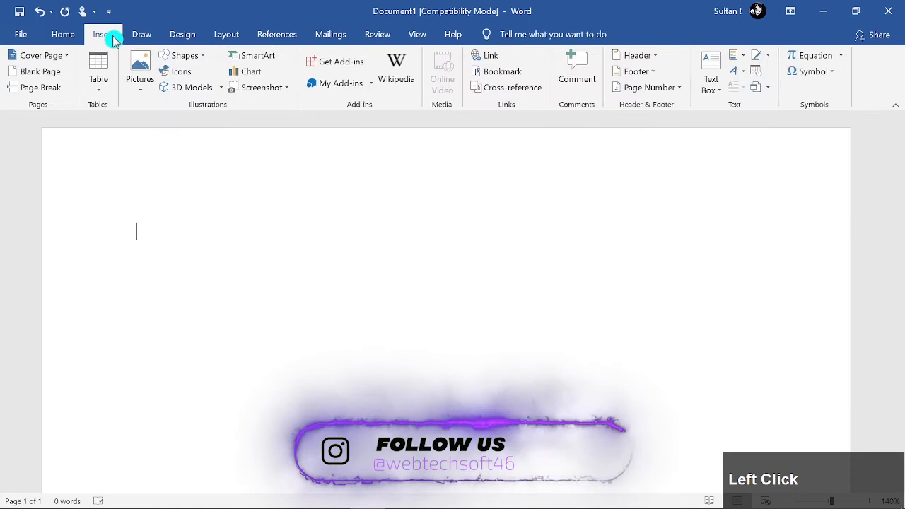
click(99, 78)
click(131, 150)
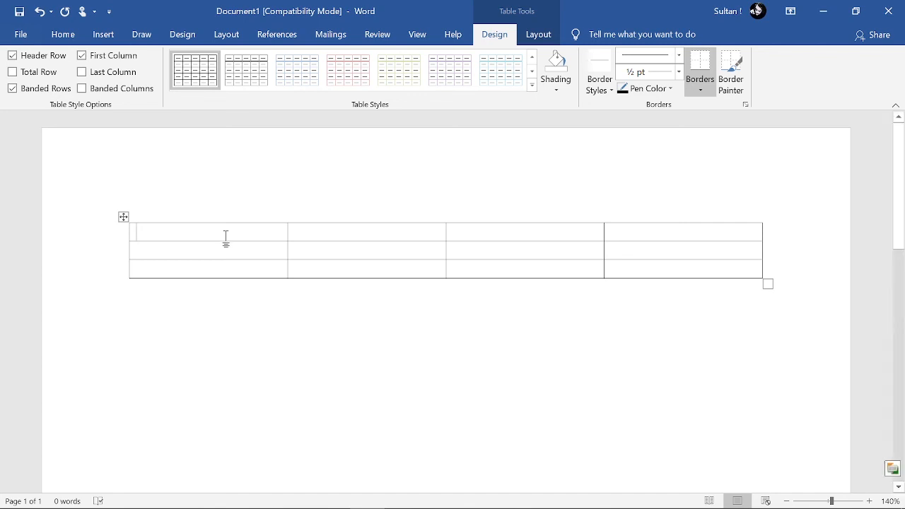
Examine the table-specific design and layout commands with the cursor inside and outside the new table
click(545, 34)
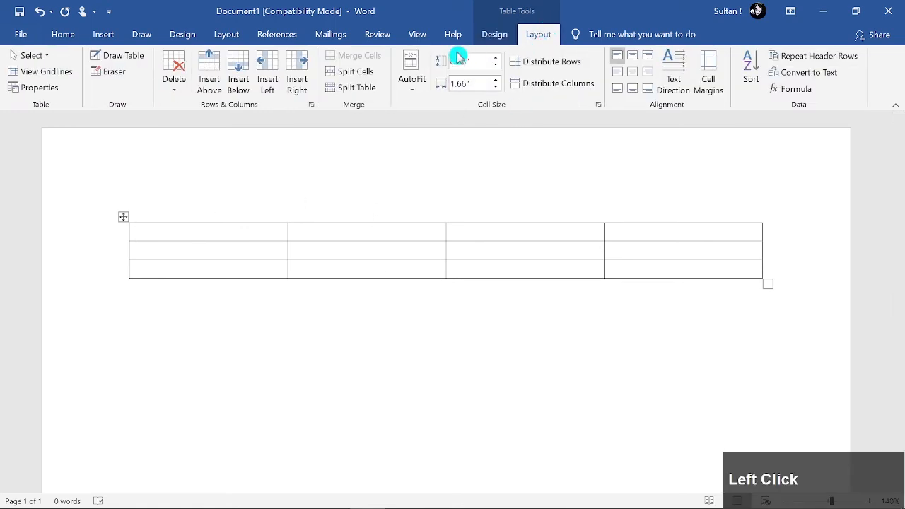
click(494, 34)
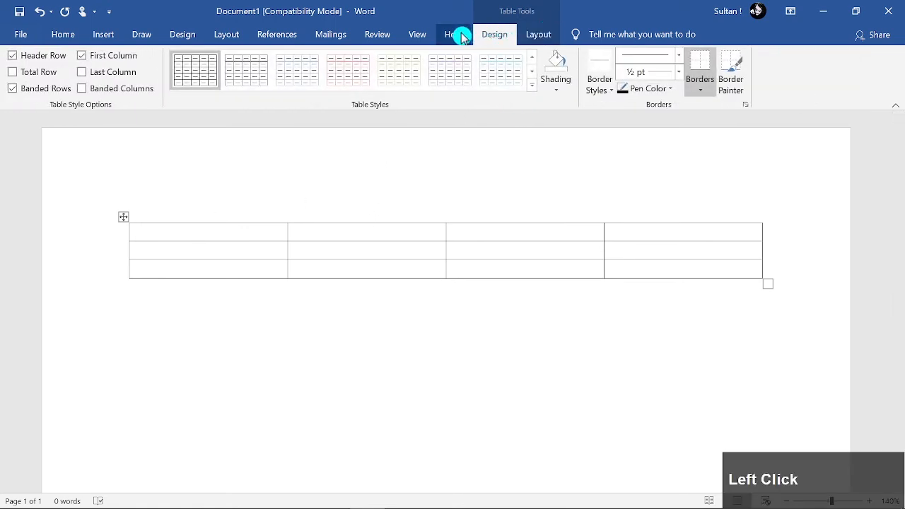
click(74, 34)
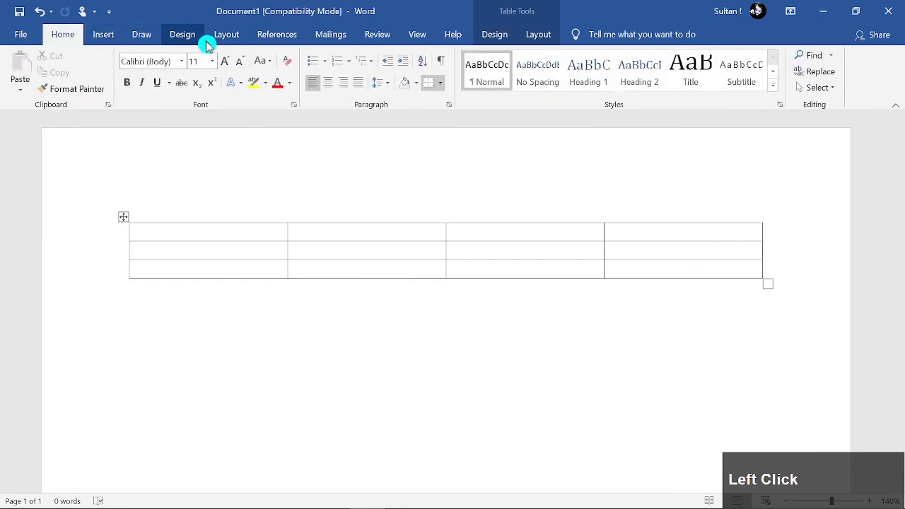
click(492, 34)
click(466, 433)
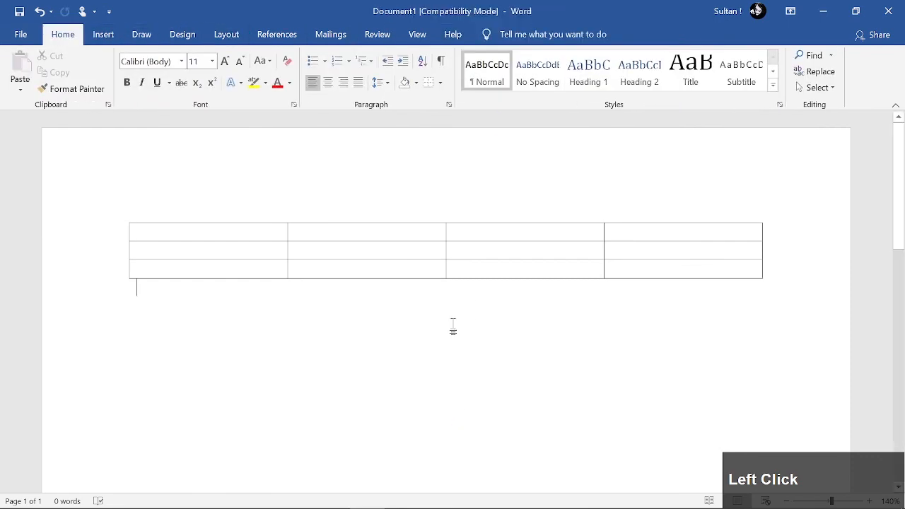
click(309, 249)
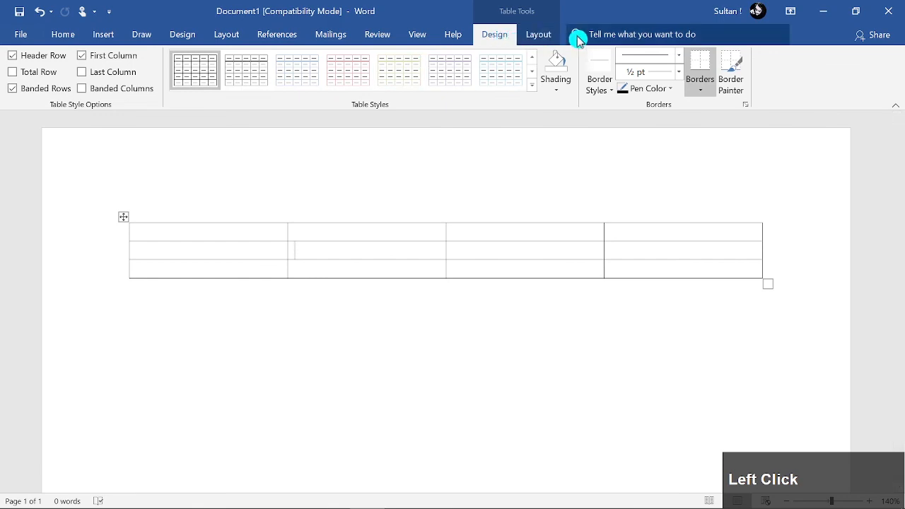
click(540, 34)
click(506, 35)
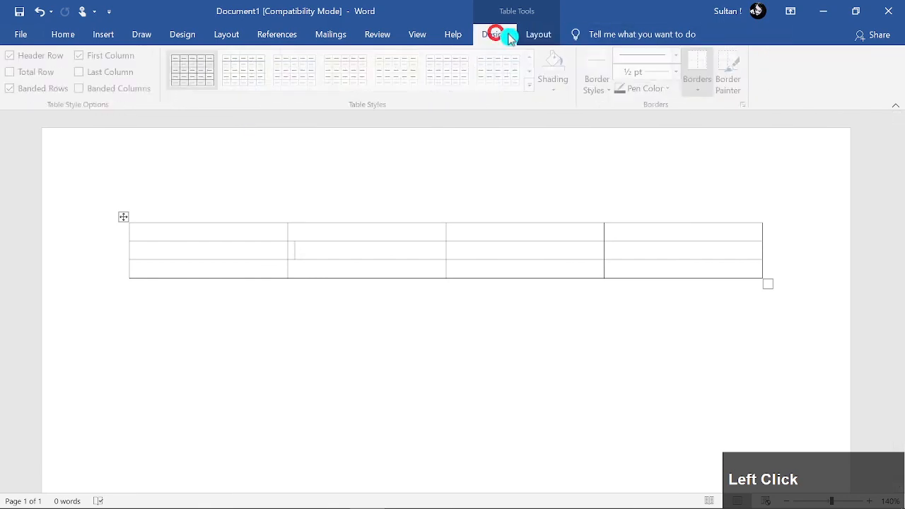
click(535, 35)
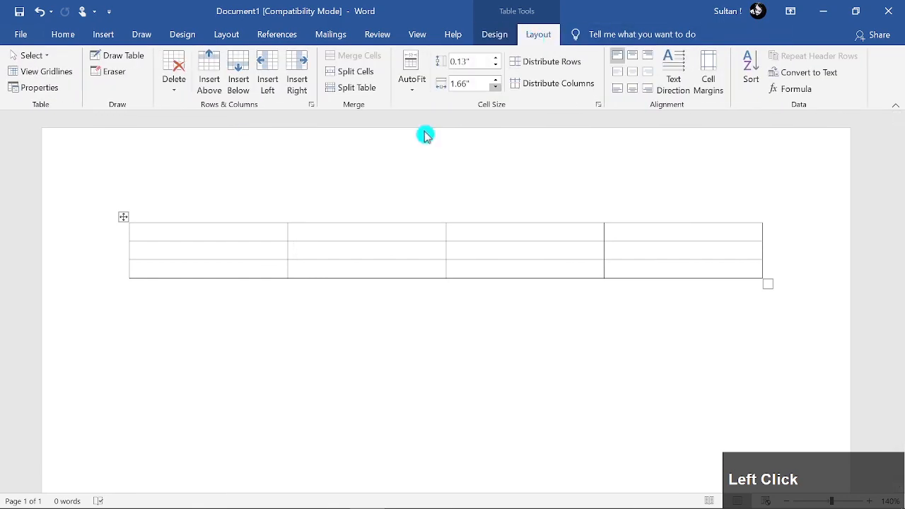
click(258, 230)
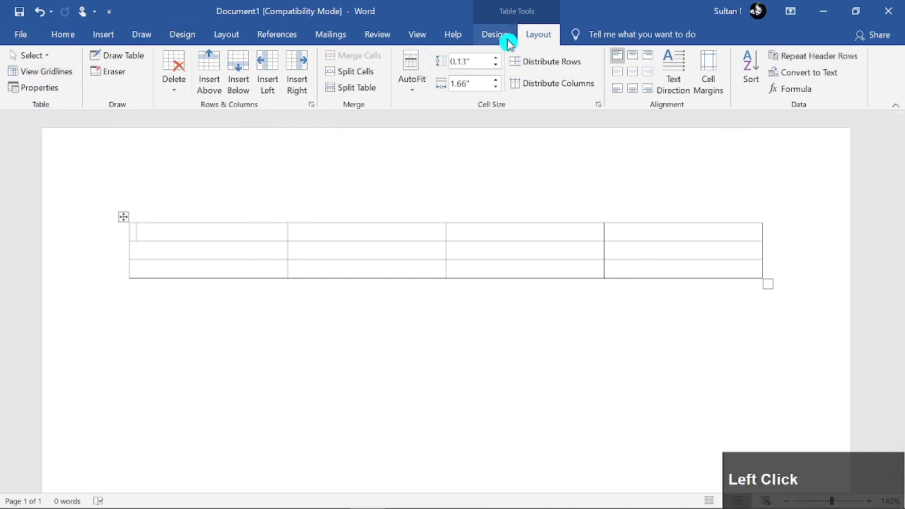